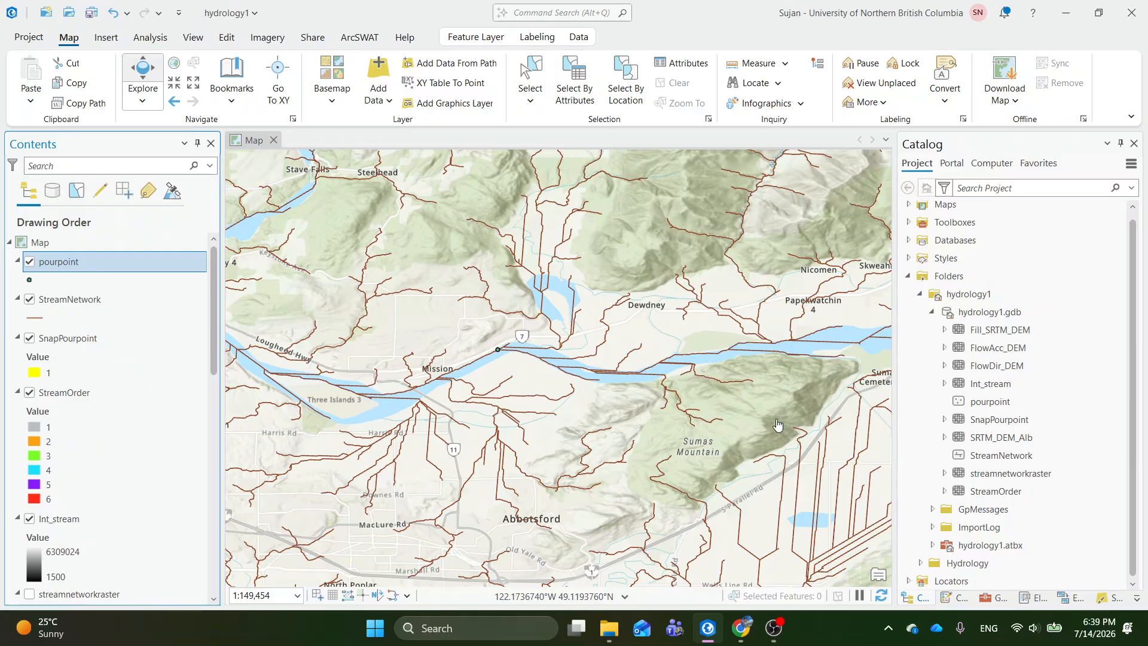
Step: Switch to Chrome, review the watershed definition and components diagram on the How Watershed works page, and return to ArcGIS Pro
click(741, 628)
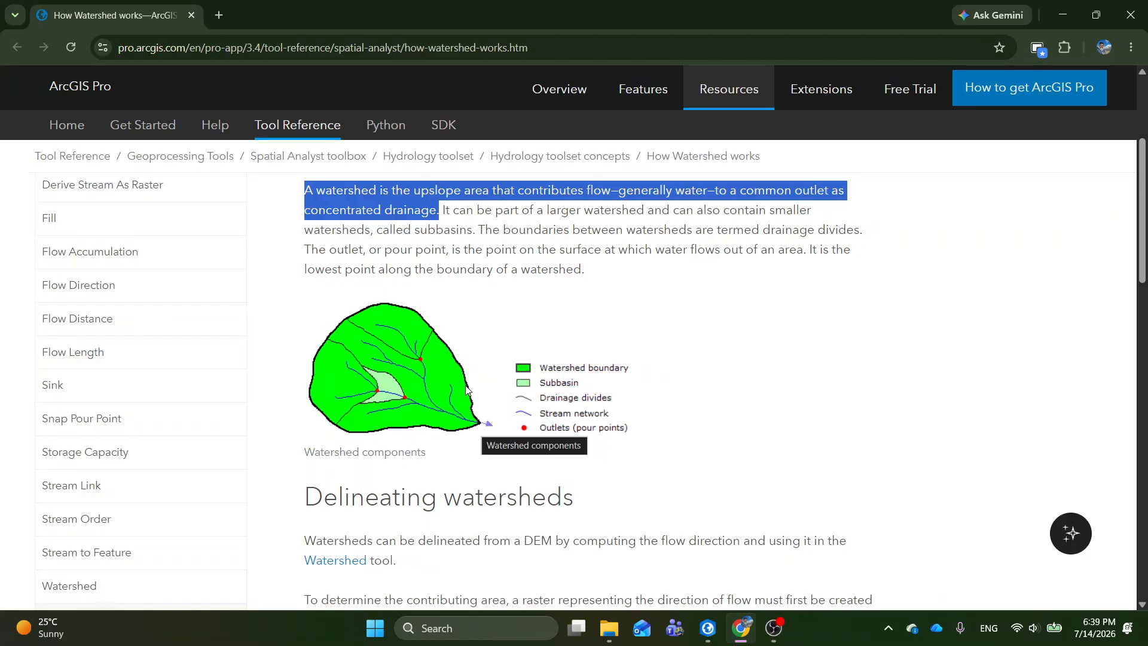
click(709, 627)
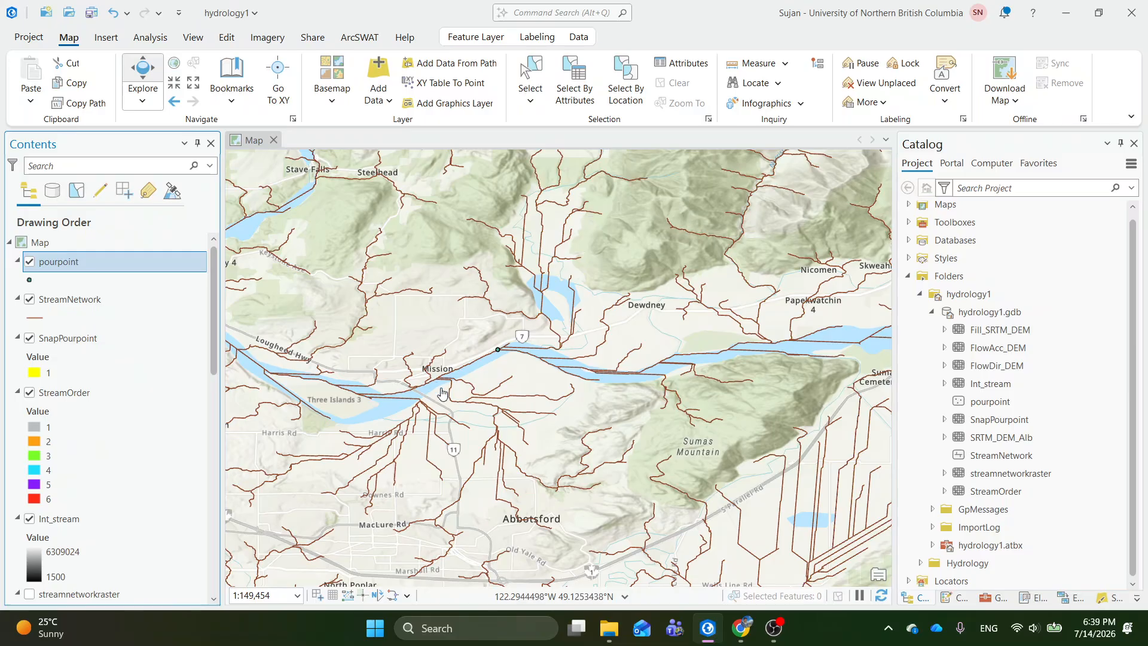
Step: Examine the snapped pour point on the river near Mission and the stream network upstream of it
drag(506, 397, 455, 392)
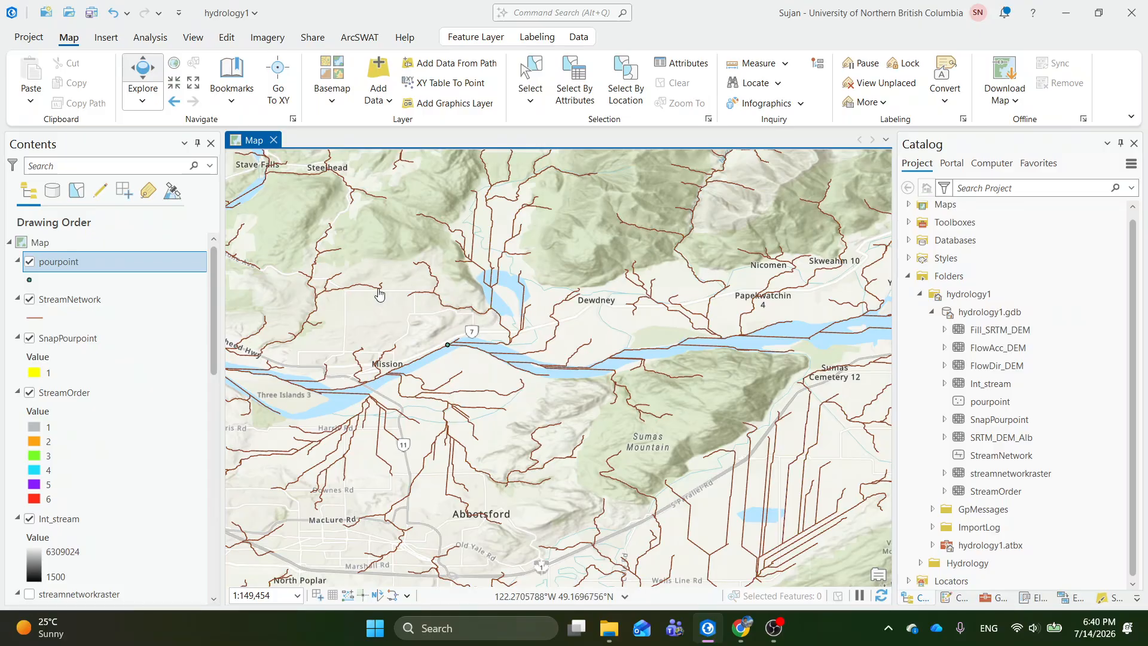
scroll(445, 350, up, 5)
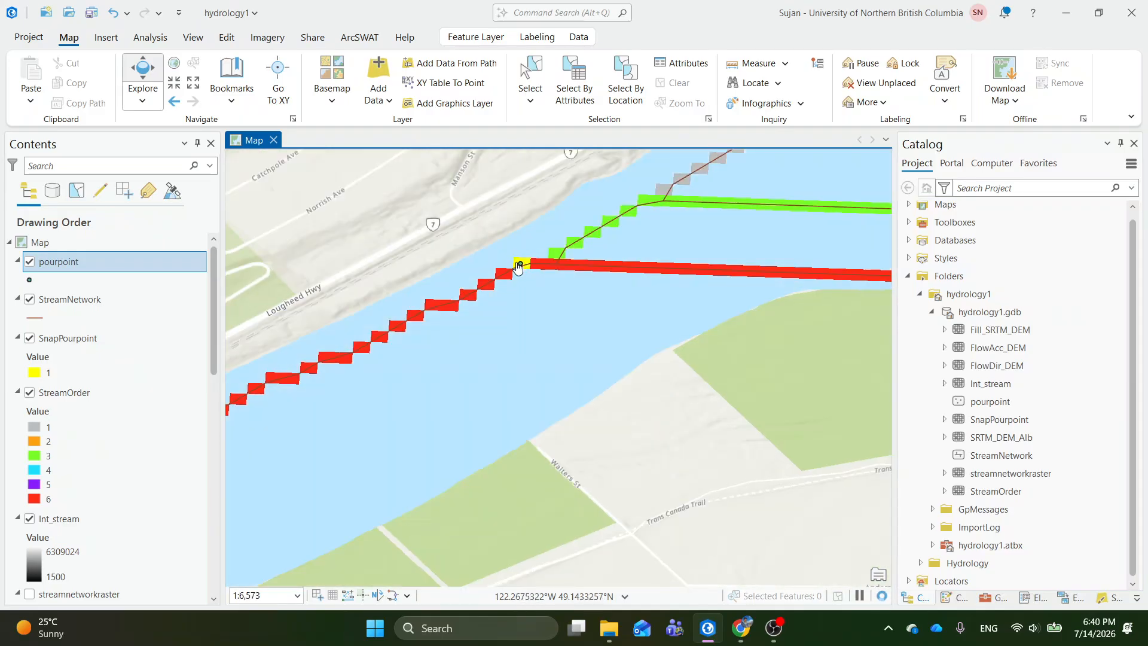
scroll(506, 278, down, 2)
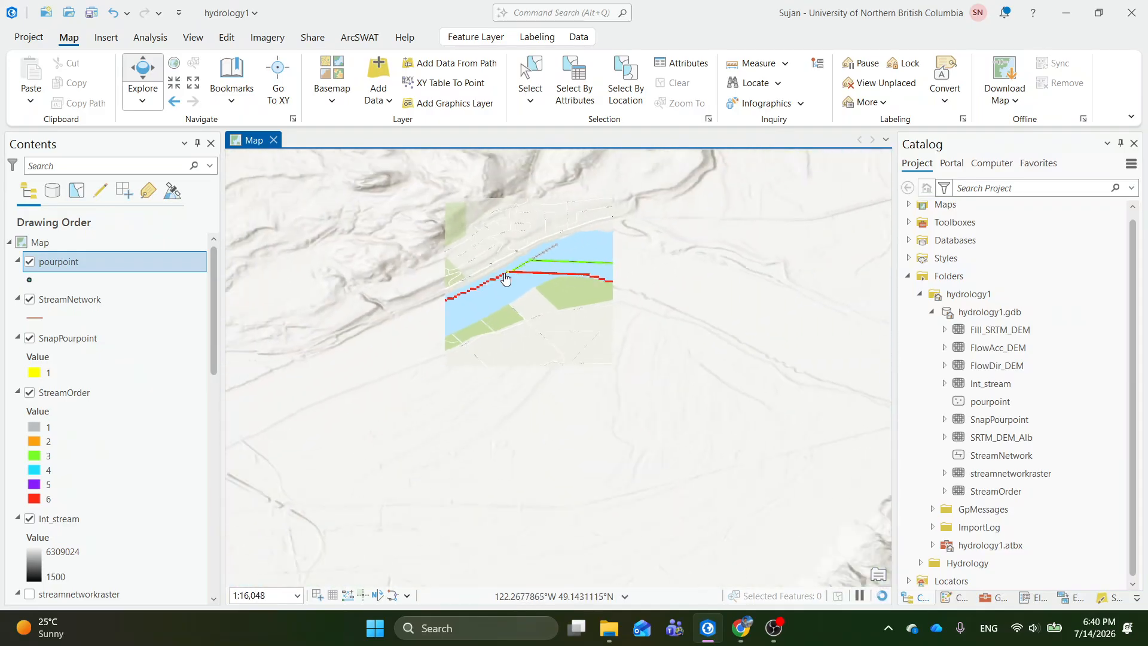
scroll(505, 278, down, 6)
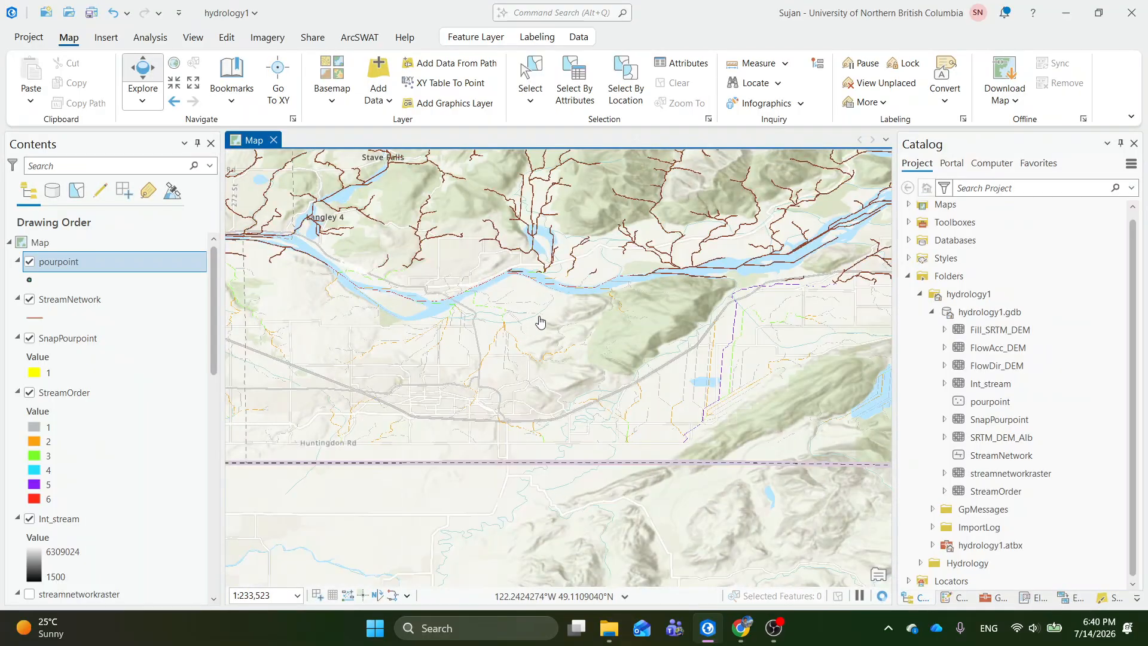
drag(540, 323, 474, 431)
scroll(440, 409, down, 1)
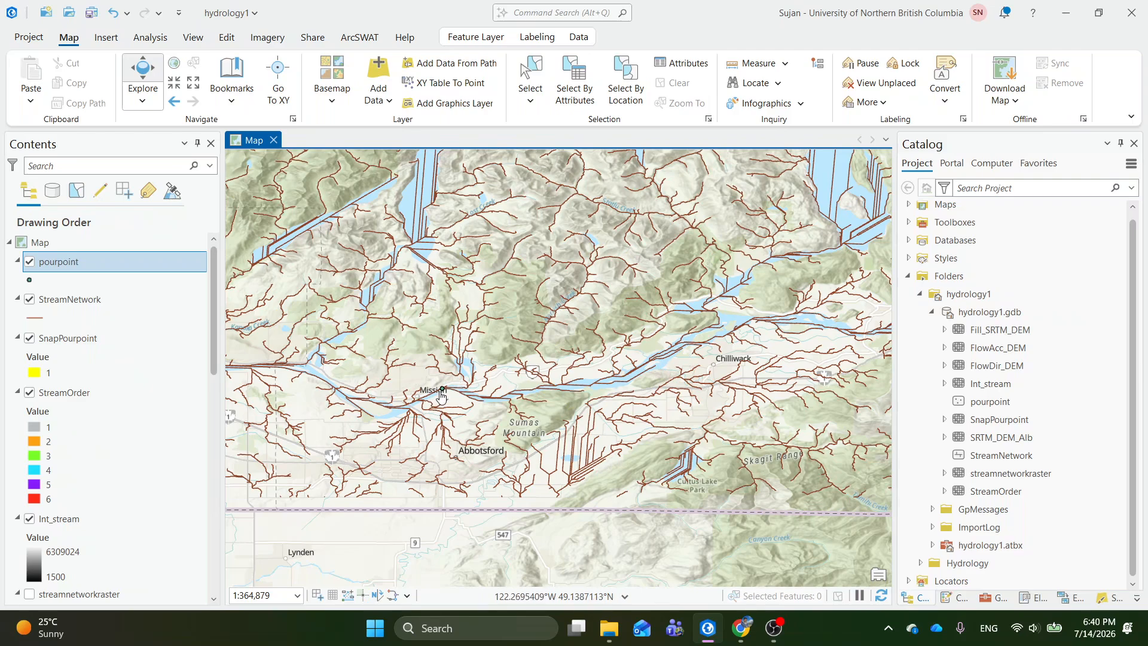
drag(522, 333, 456, 369)
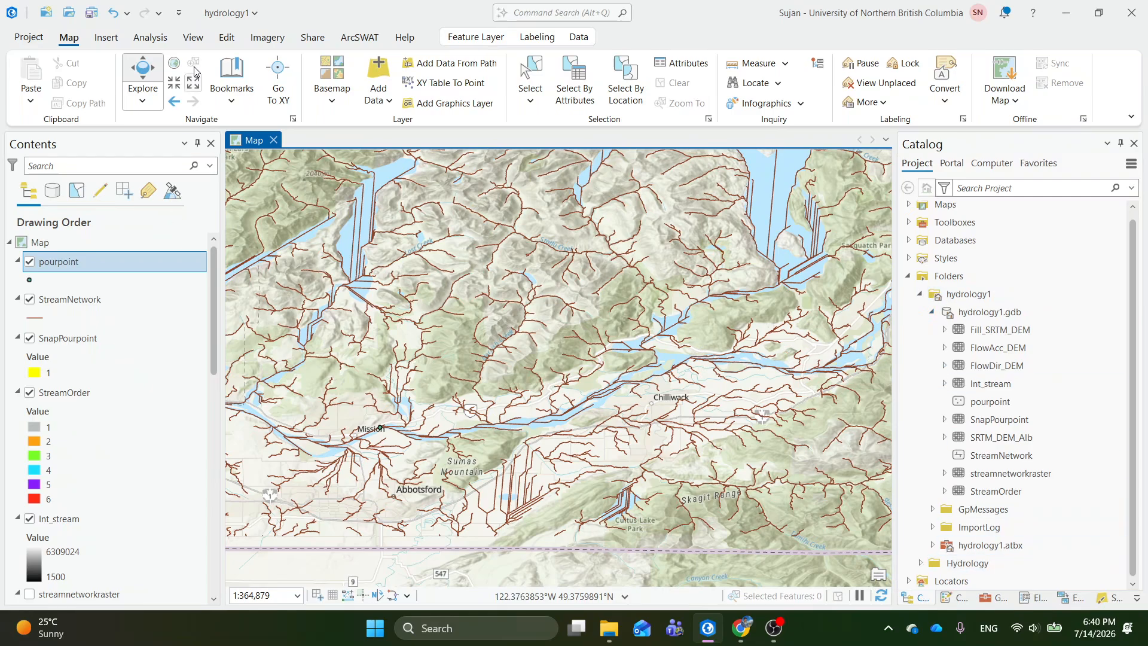
Step: Open the Watershed tool from the Hydrology toolset of the Spatial Analyst Tools
click(148, 47)
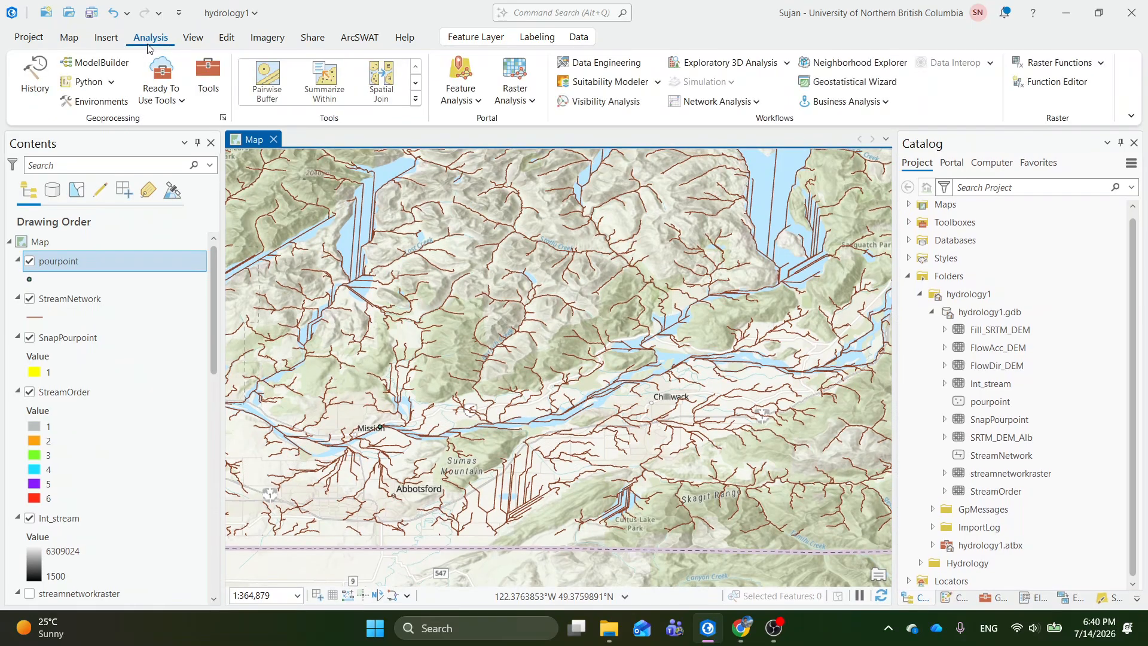
click(203, 84)
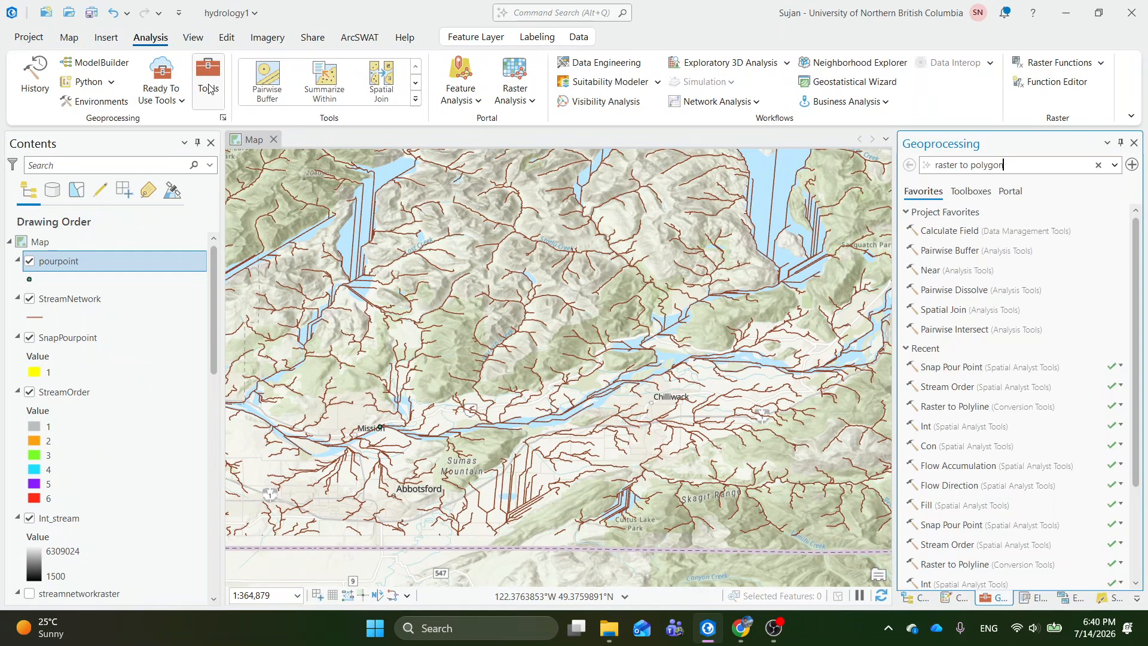
click(961, 192)
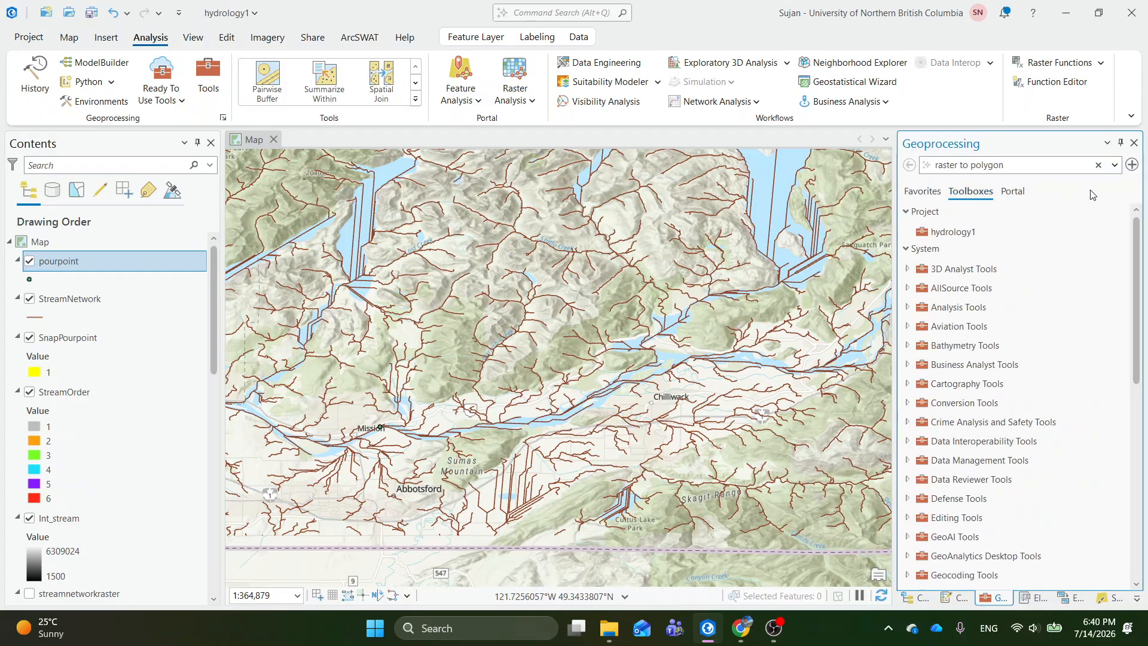
click(1098, 165)
scroll(952, 311, down, 2)
scroll(952, 314, down, 6)
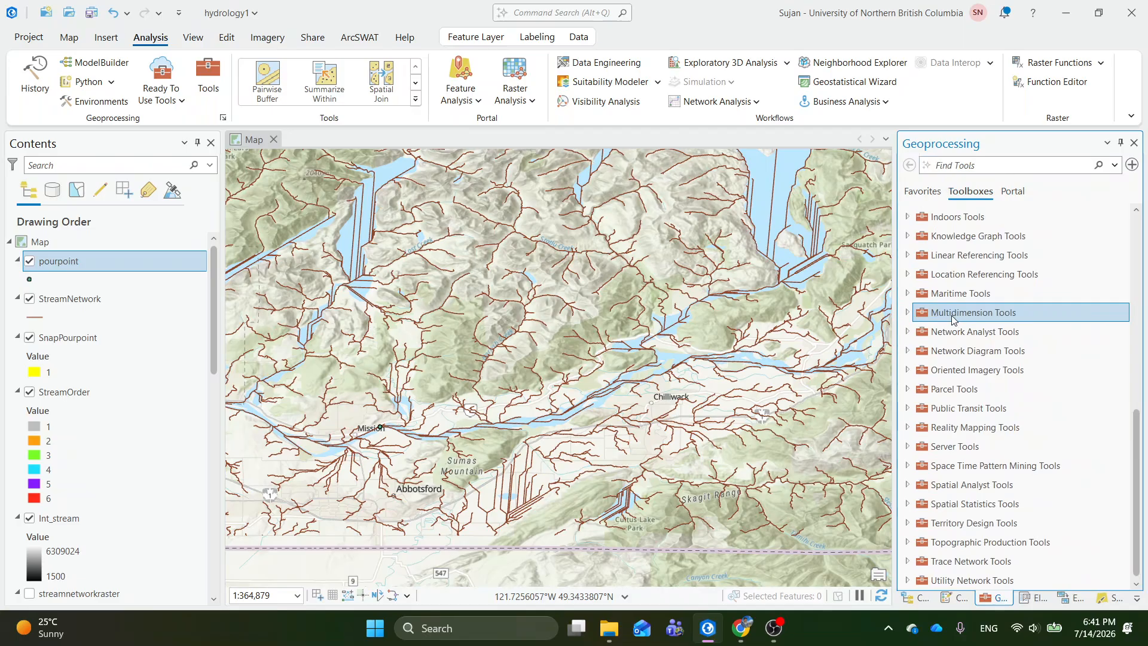
click(970, 487)
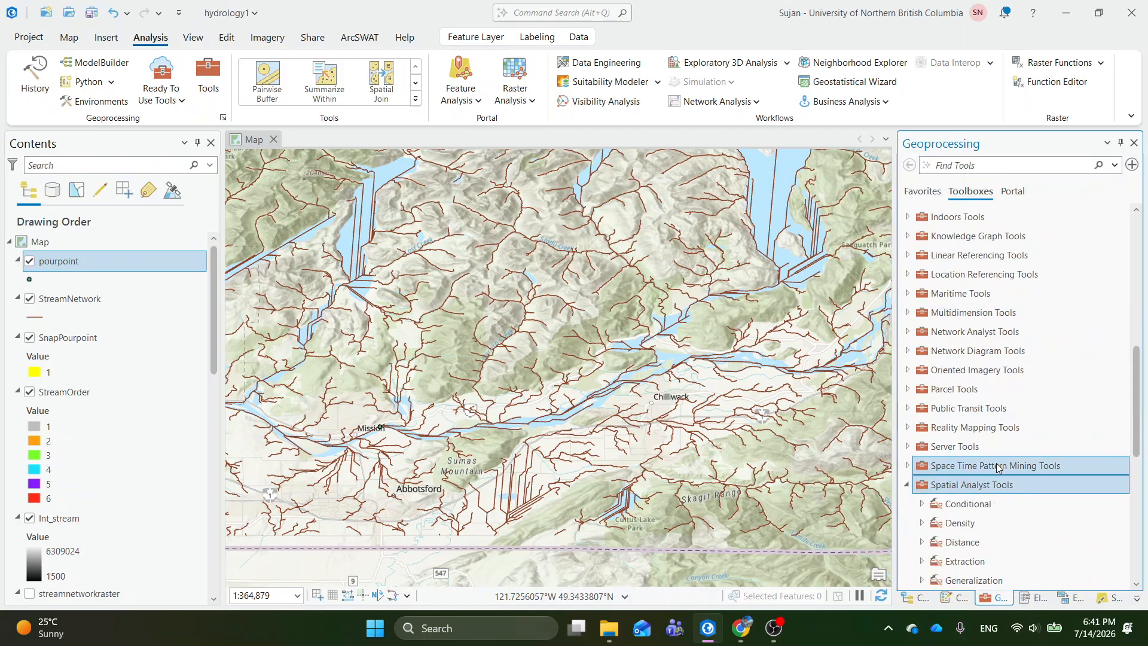
scroll(997, 462, down, 2)
scroll(997, 462, down, 1)
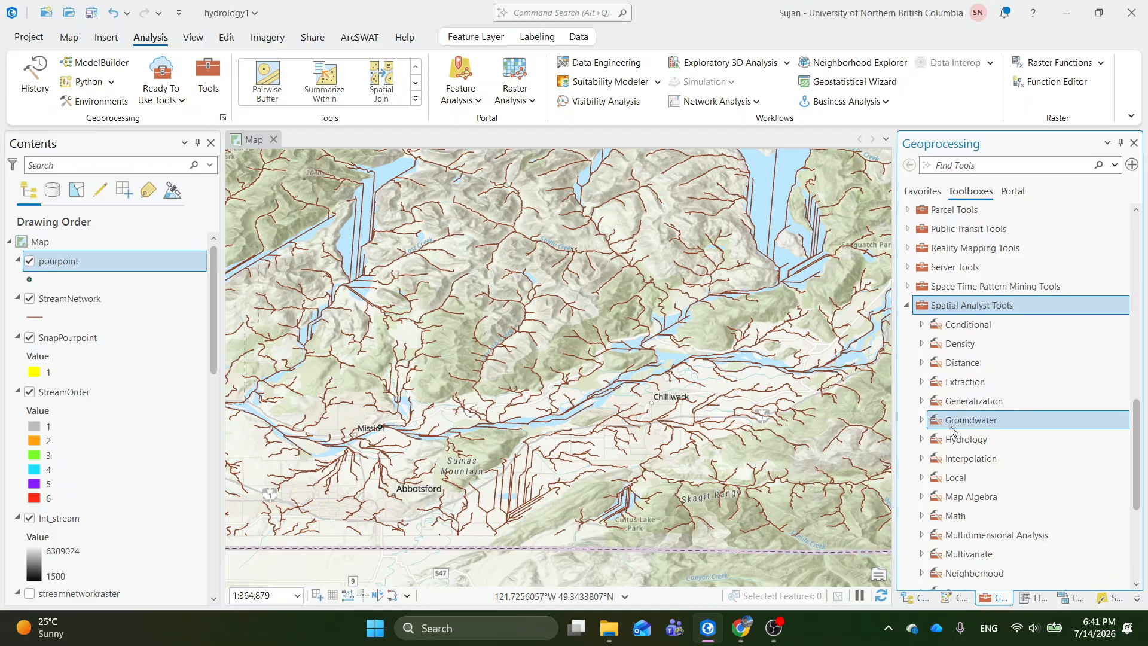
click(965, 441)
scroll(968, 419, down, 4)
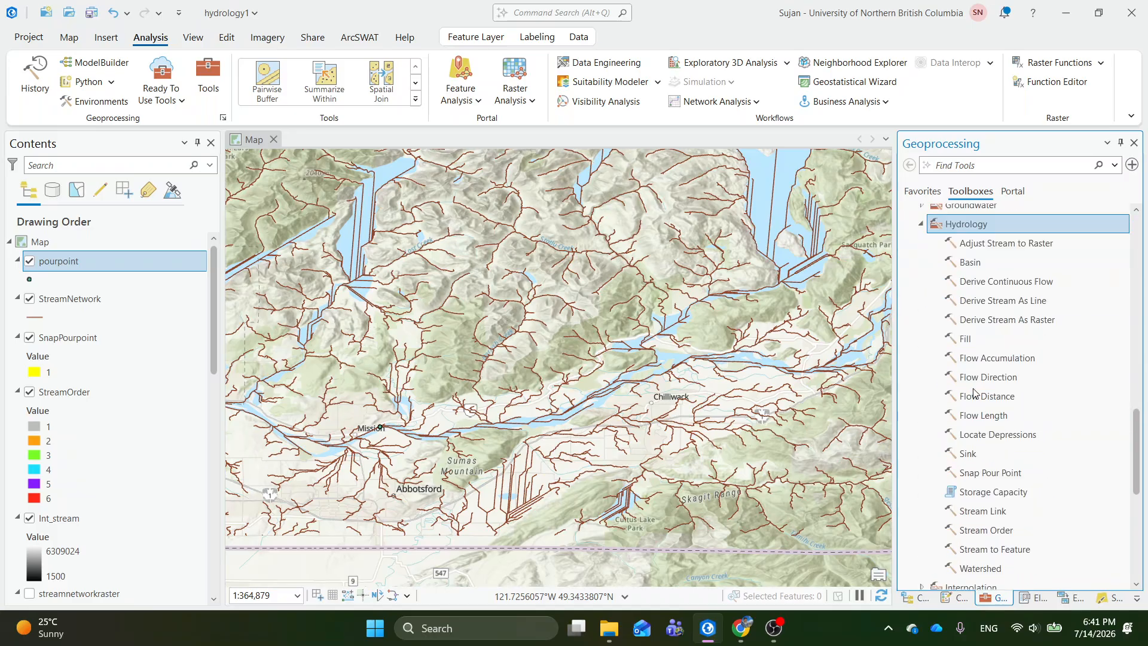
click(976, 537)
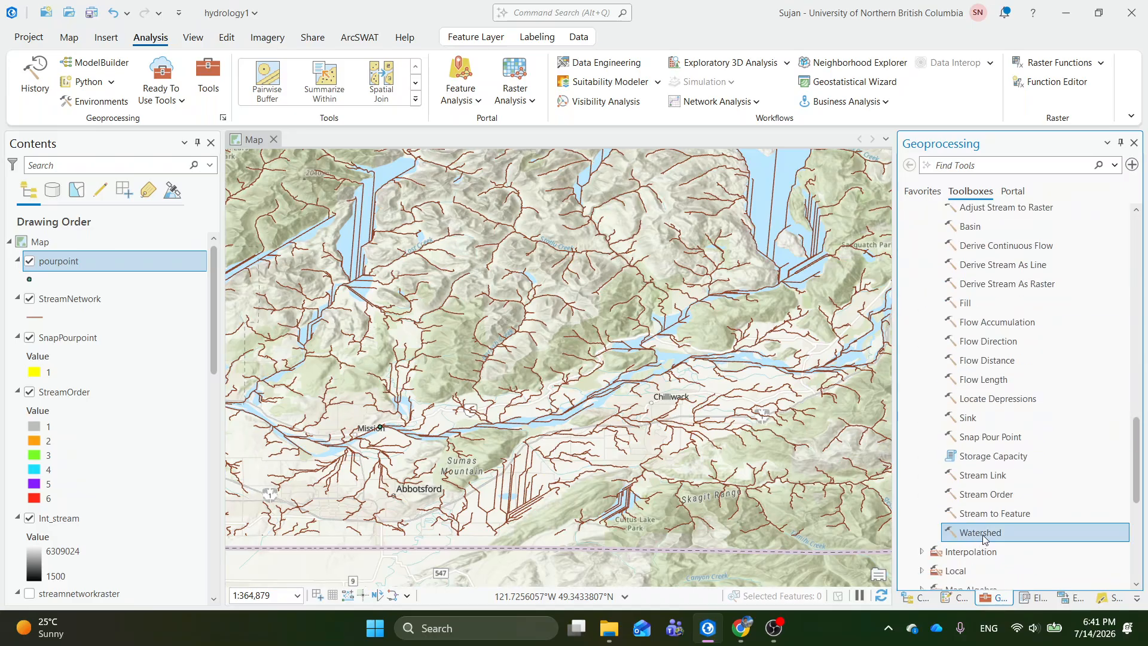
click(982, 535)
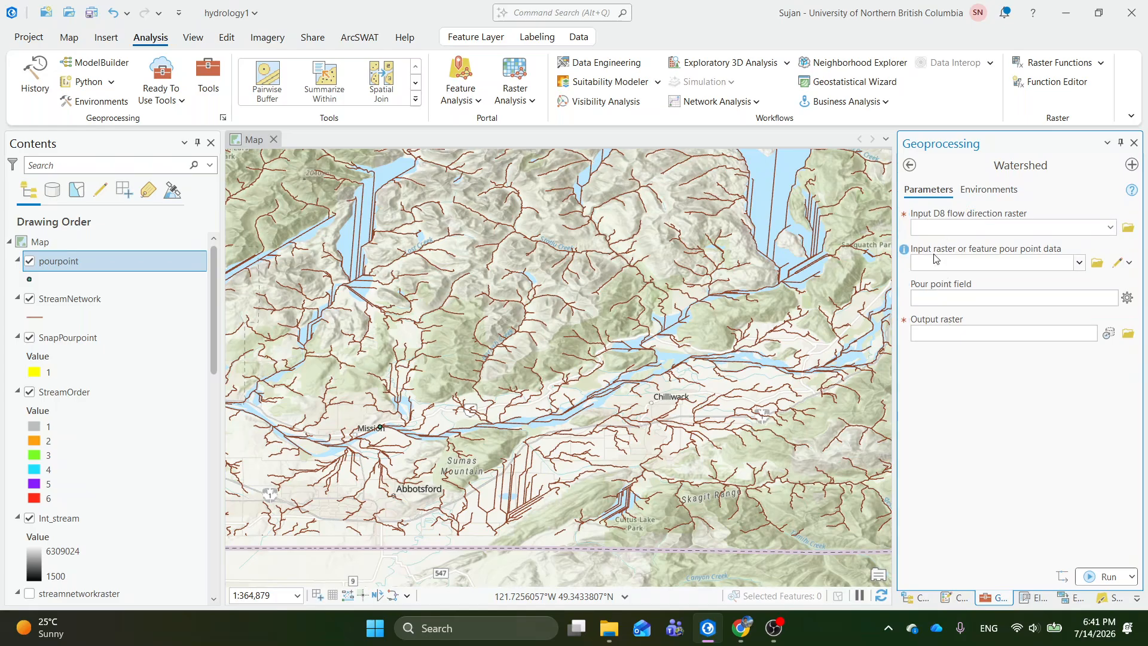
Step: Set FlowDir_DEM as the D8 flow direction raster and SnapPourpoint as the pour point data, with Value as the pour point field
click(1110, 229)
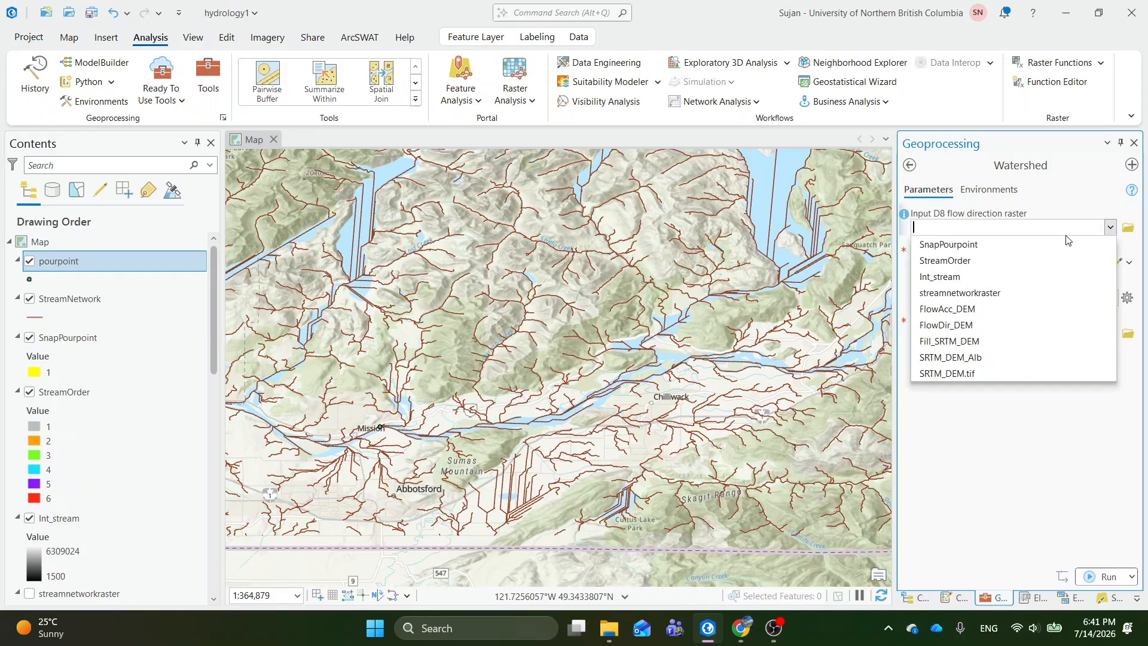
click(957, 330)
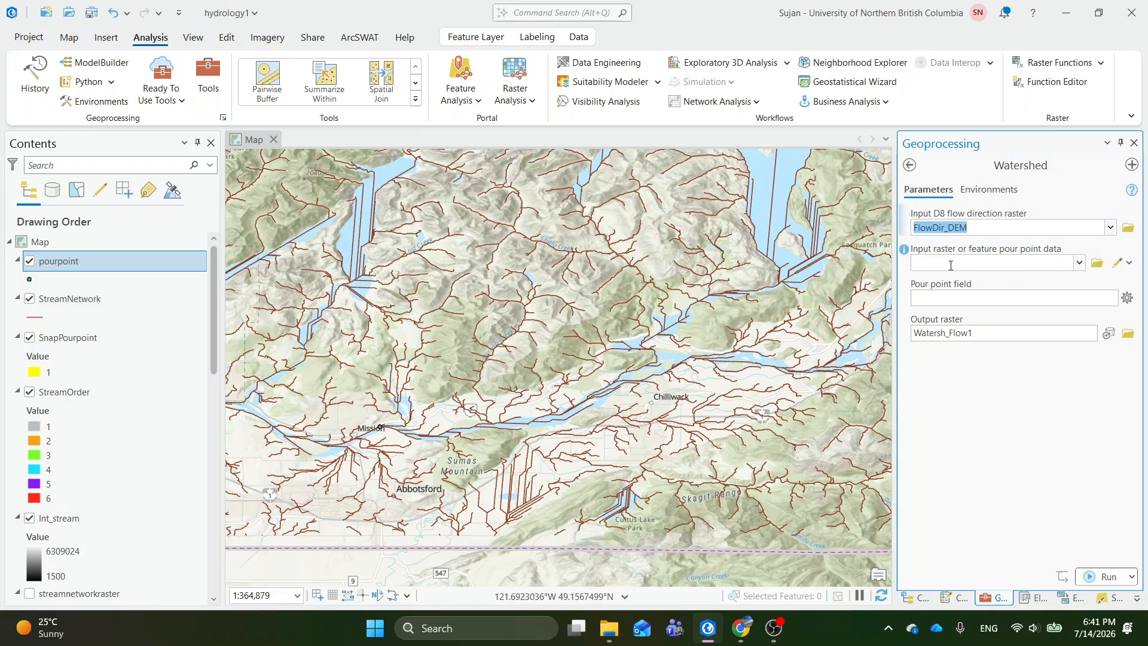
click(1053, 262)
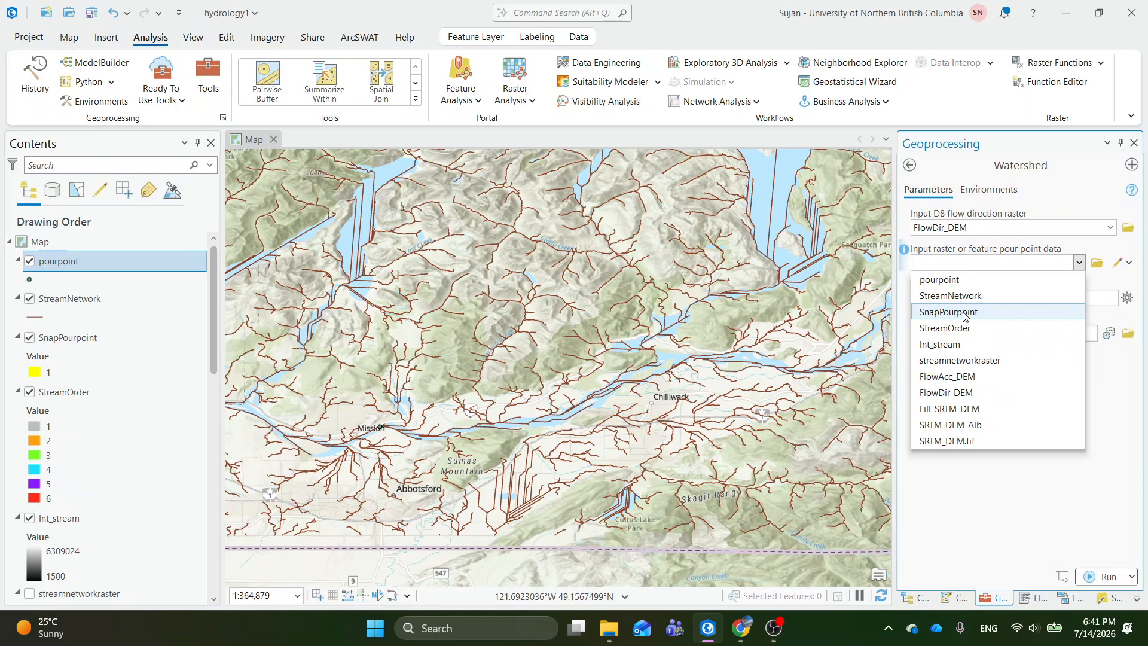
click(964, 317)
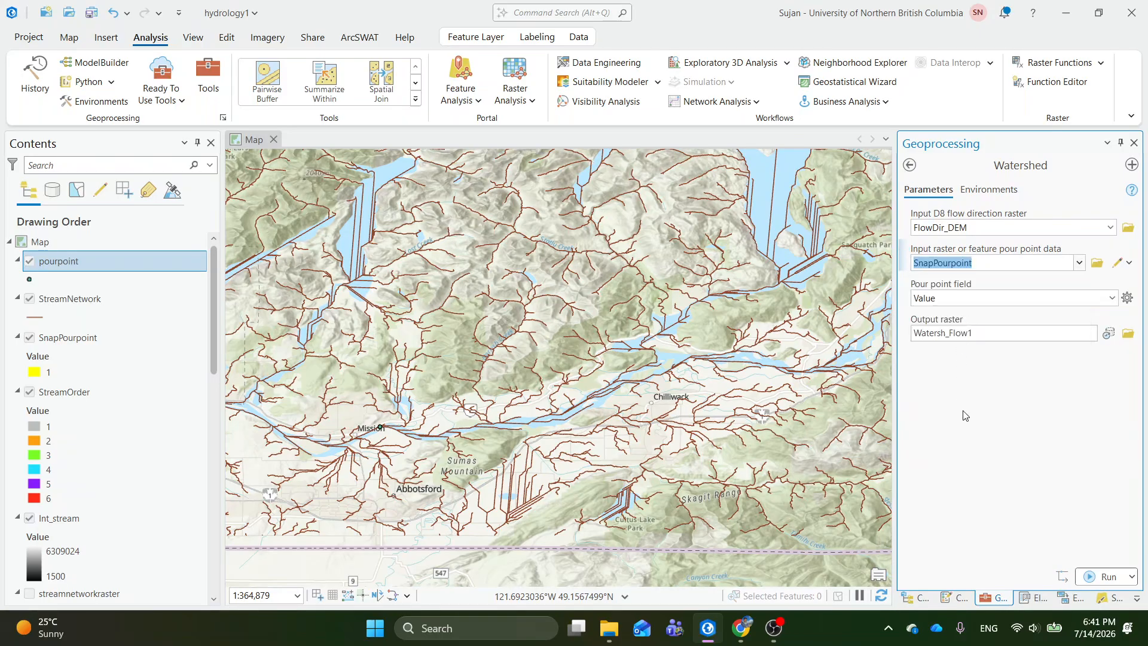
click(1112, 298)
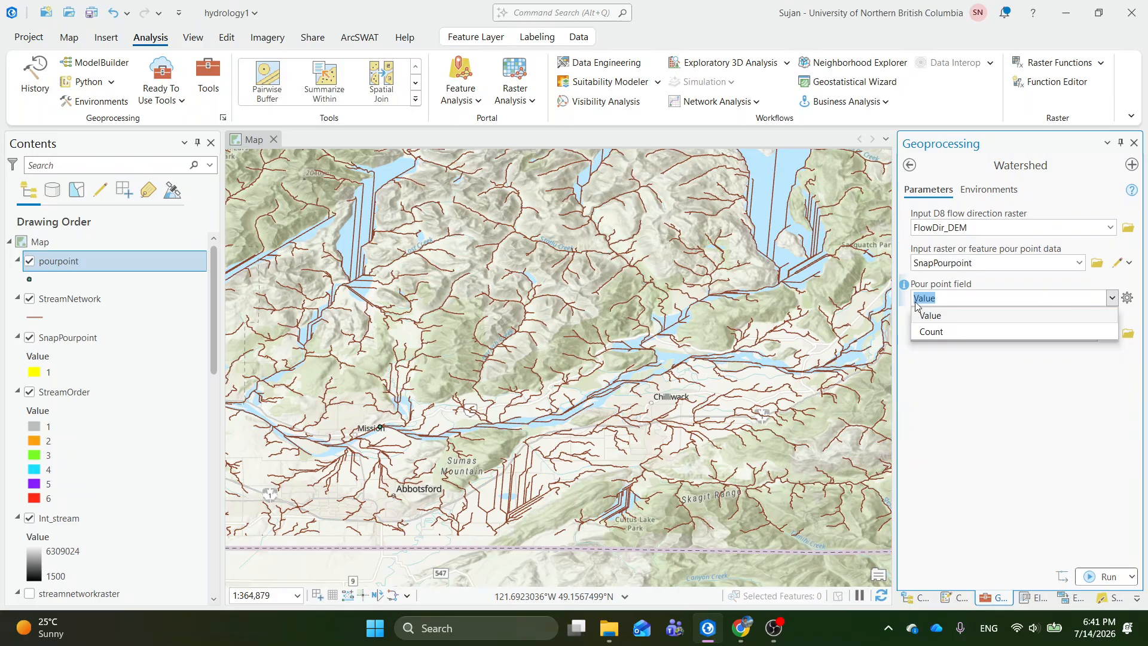
click(961, 317)
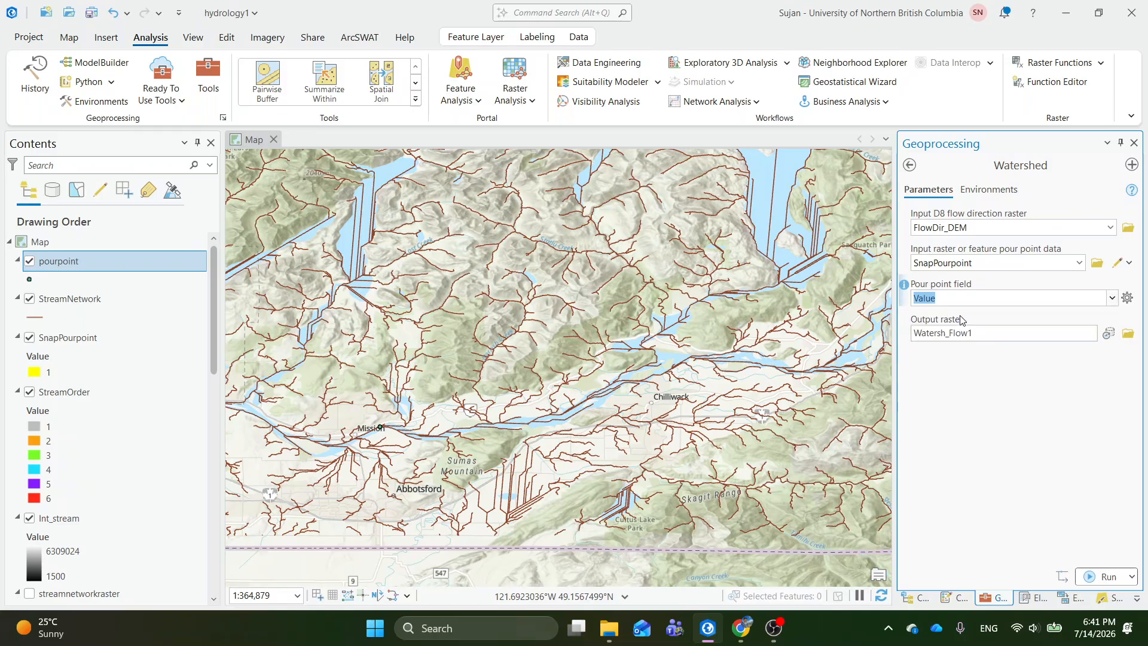
Step: Name the output raster Watershed and run the tool
click(1065, 335)
key(BackSpace)
key(BackSpace)
key(BackSpace)
key(BackSpace)
key(BackSpace)
key(BackSpace)
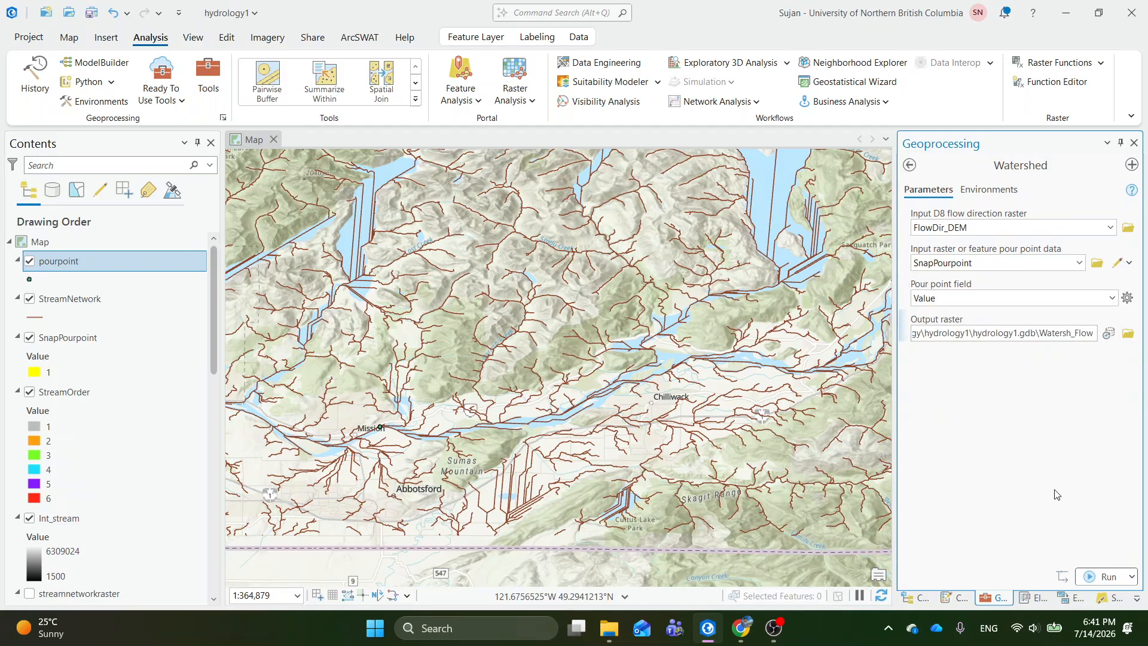
text(ed)
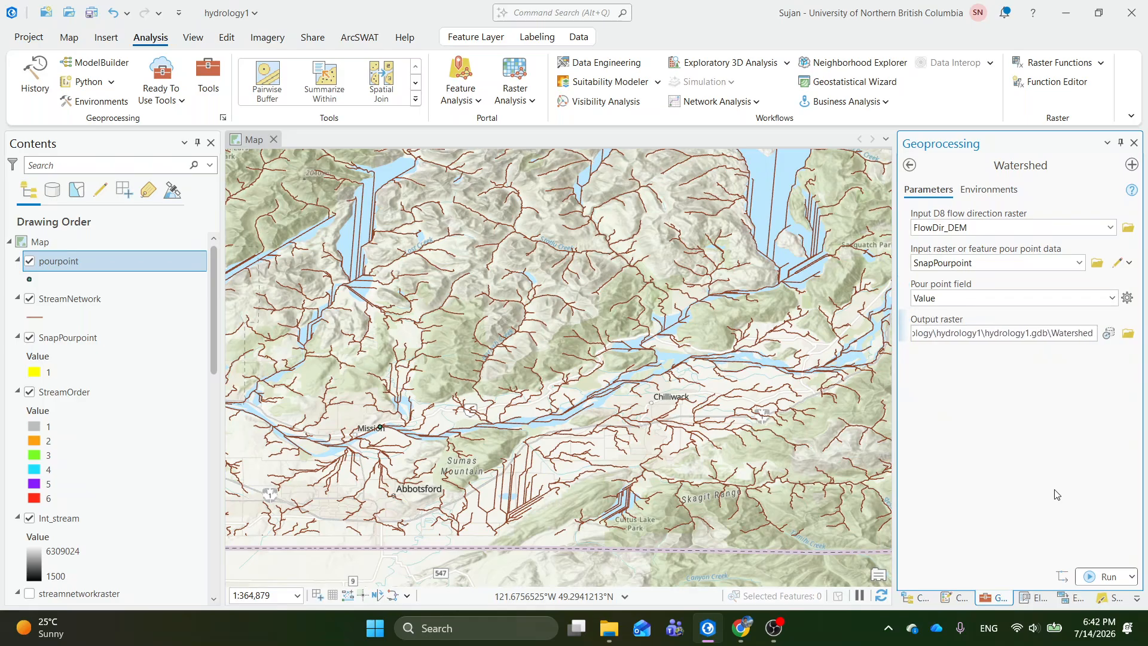
click(963, 422)
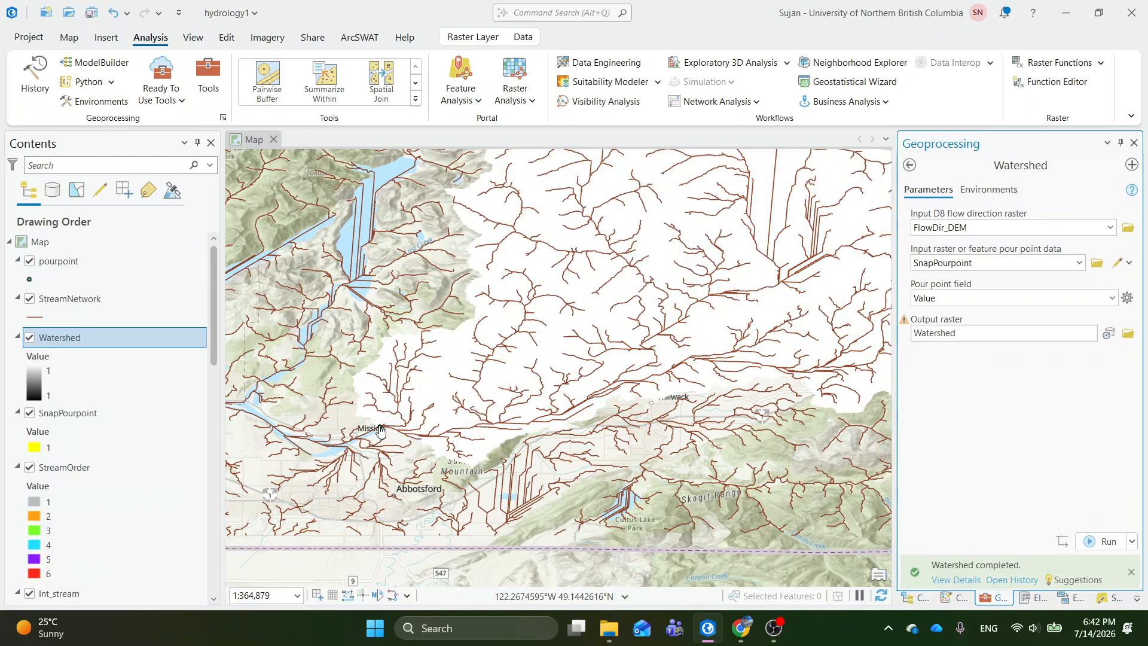
Step: Turn on the FlowDir_DEM layer and hide the Watershed layer to inspect the extent of the flow direction raster
drag(415, 469, 343, 490)
scroll(379, 370, down, 3)
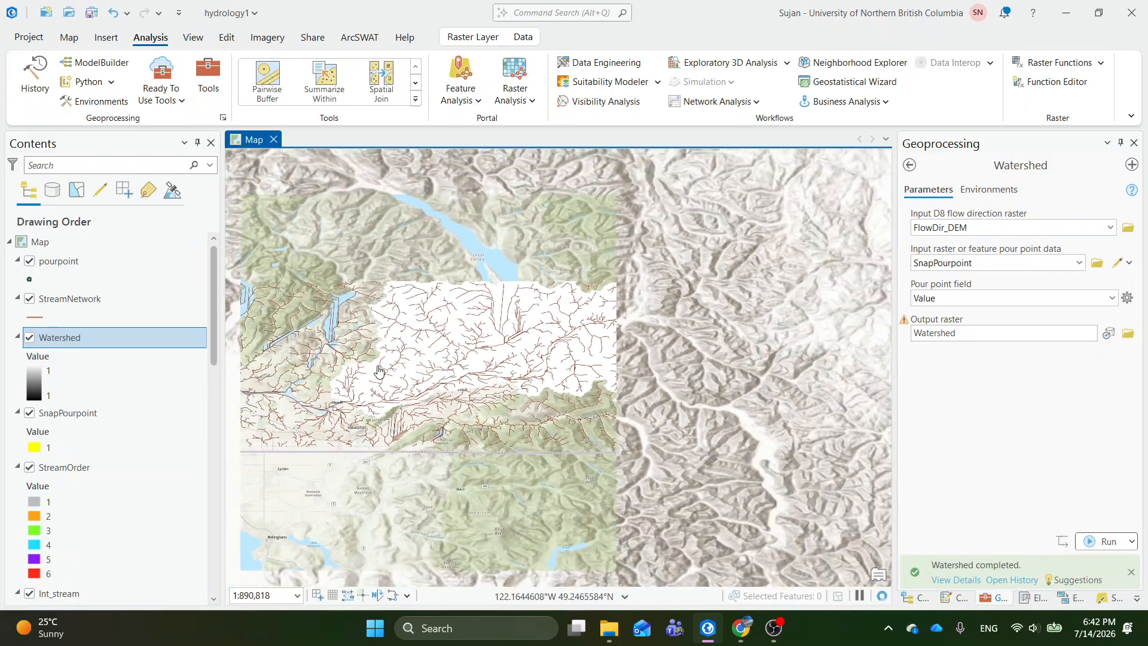
scroll(379, 370, up, 2)
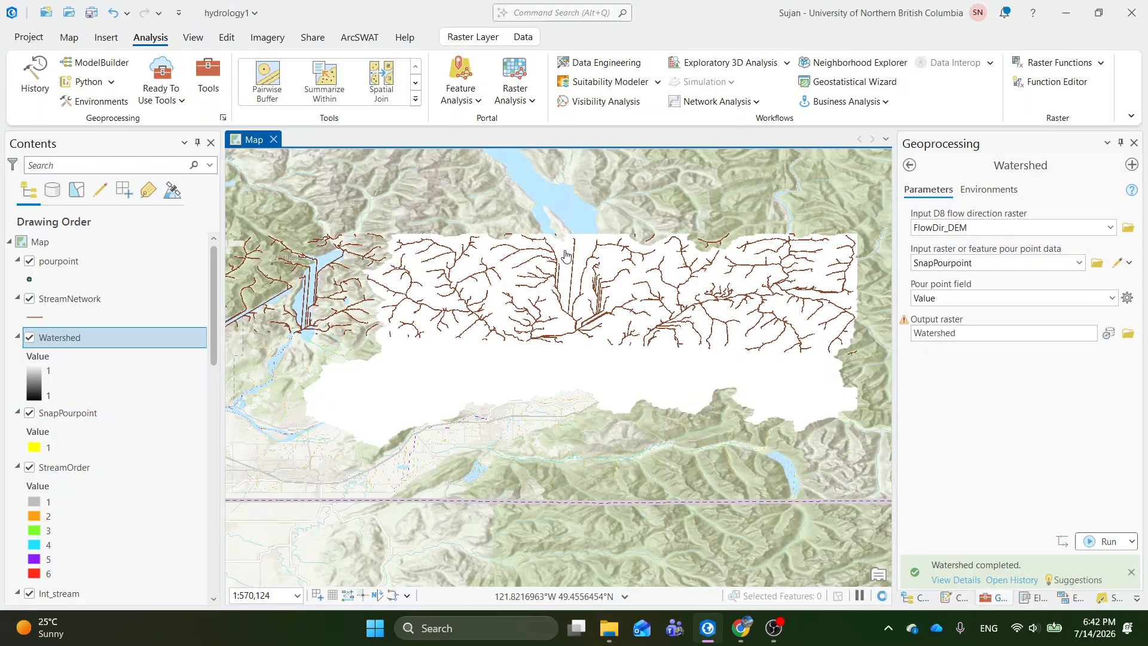
scroll(74, 406, down, 10)
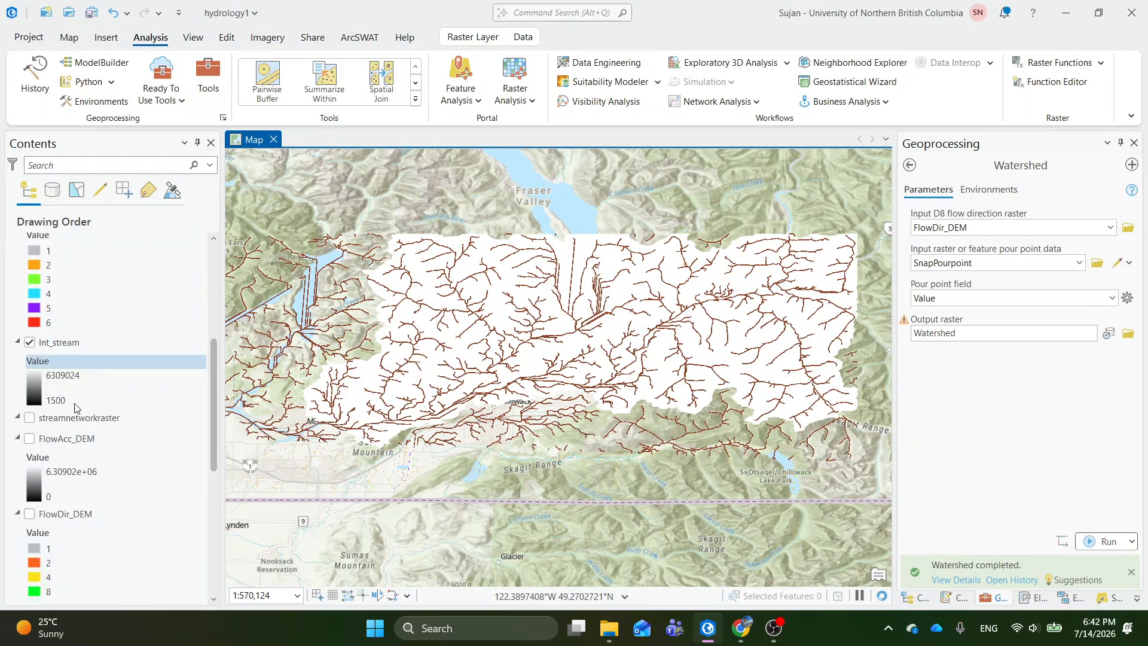
scroll(59, 417, down, 4)
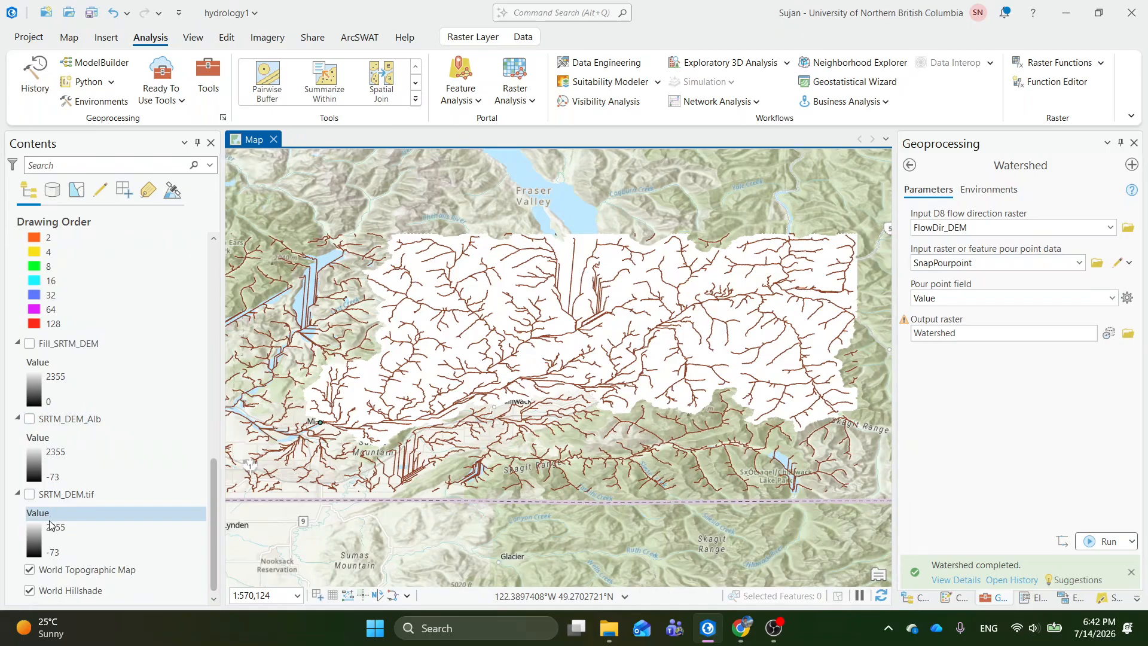
scroll(88, 397, up, 3)
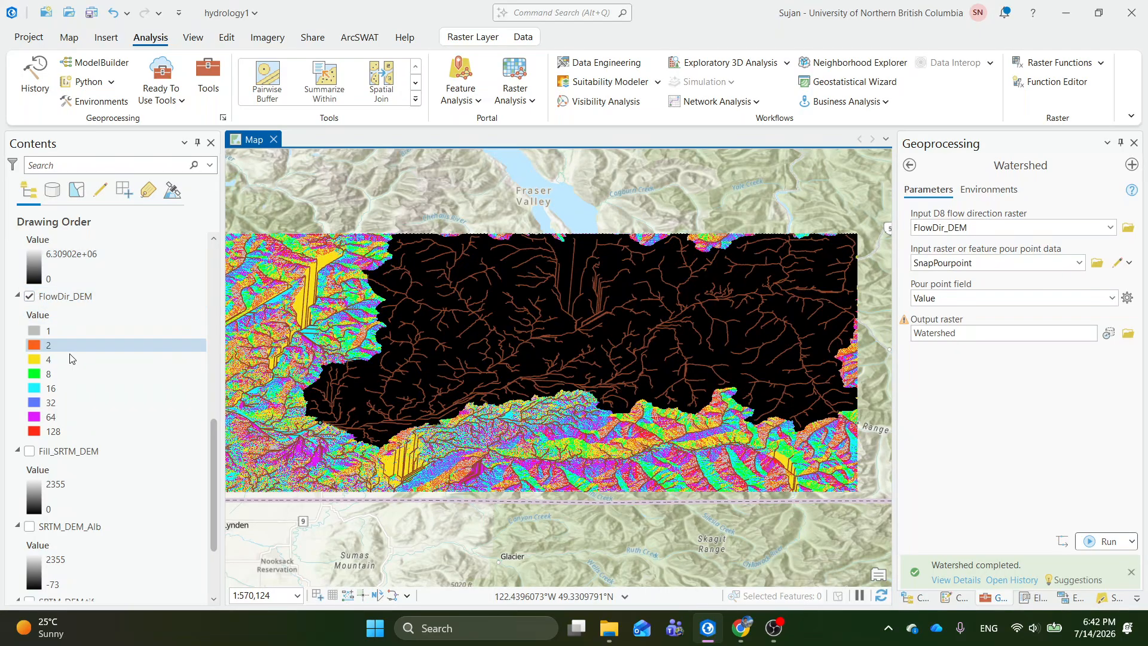
scroll(78, 362, up, 10)
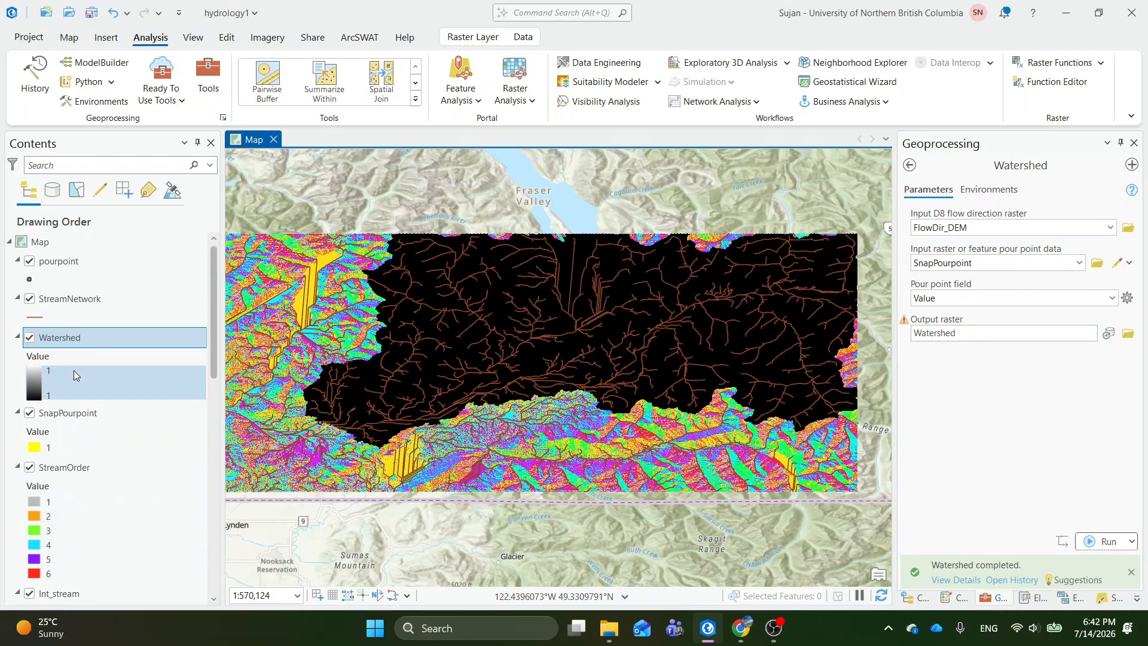
click(30, 336)
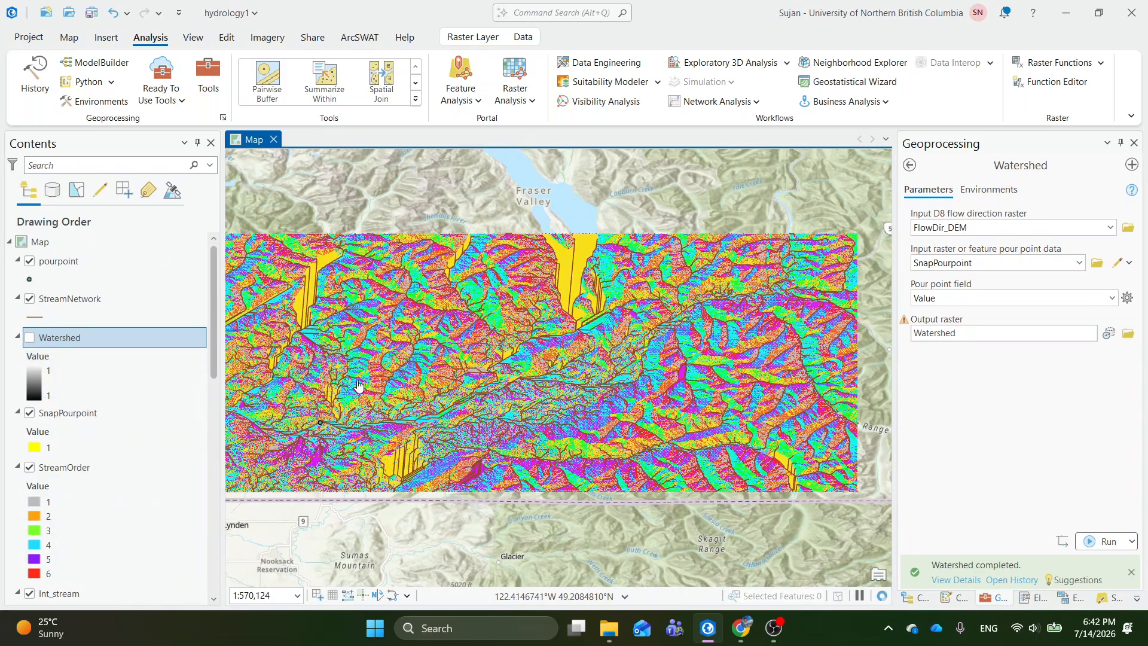
drag(500, 295, 459, 482)
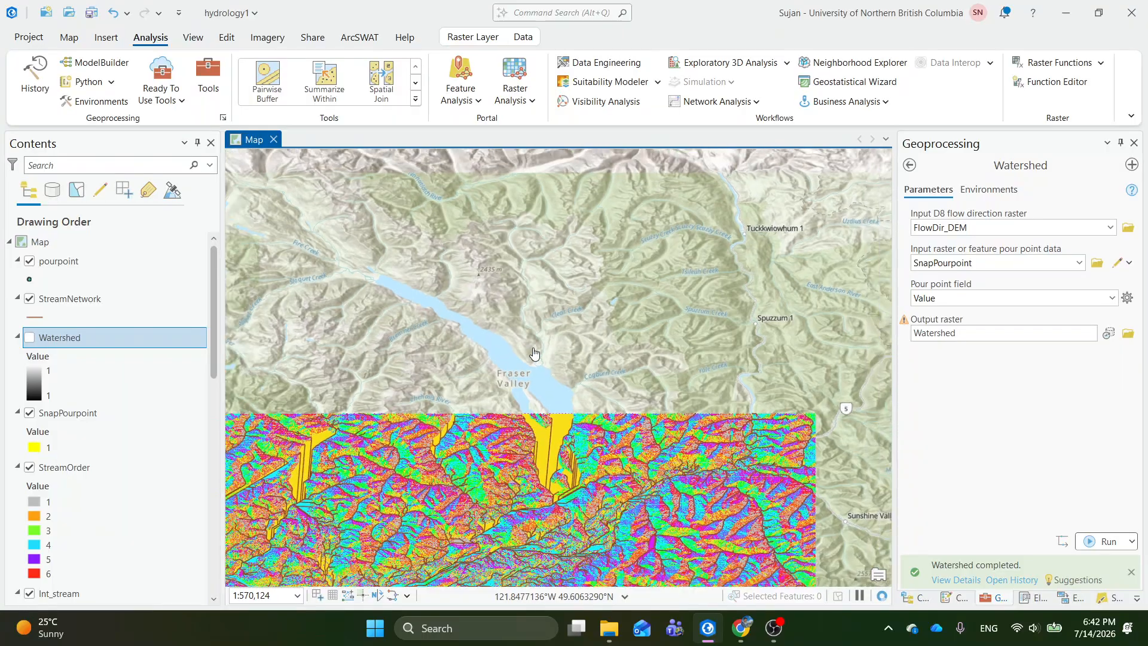
scroll(532, 343, down, 3)
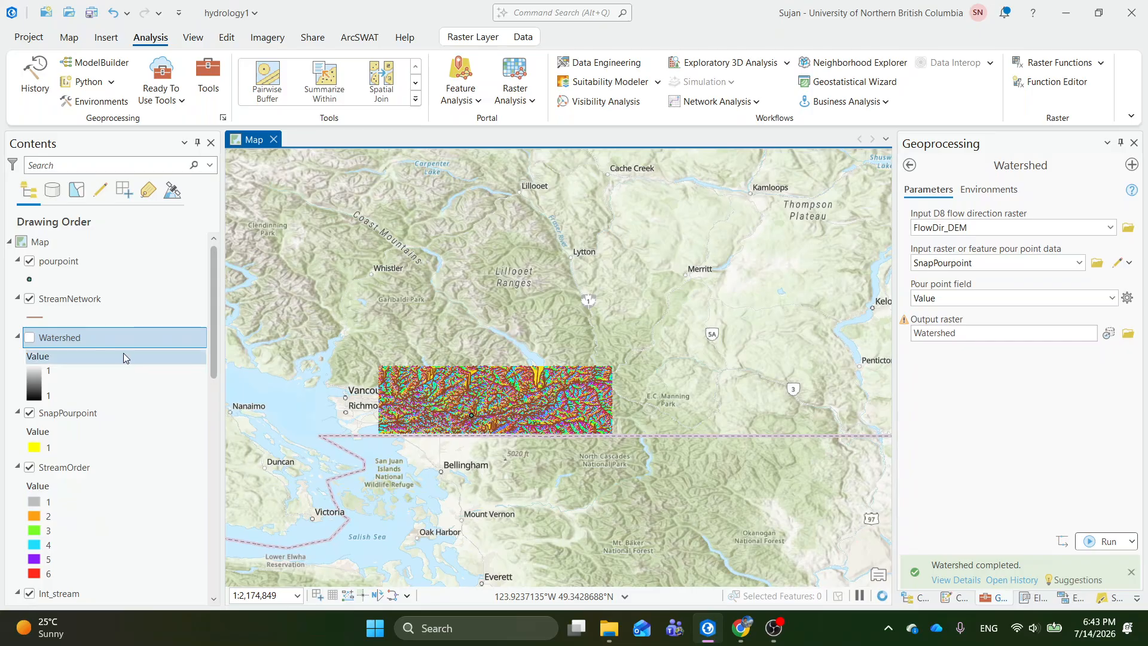
Step: Turn the Watershed layer back on to compare it with the flow direction raster's extent
scroll(568, 409, up, 5)
scroll(570, 405, down, 3)
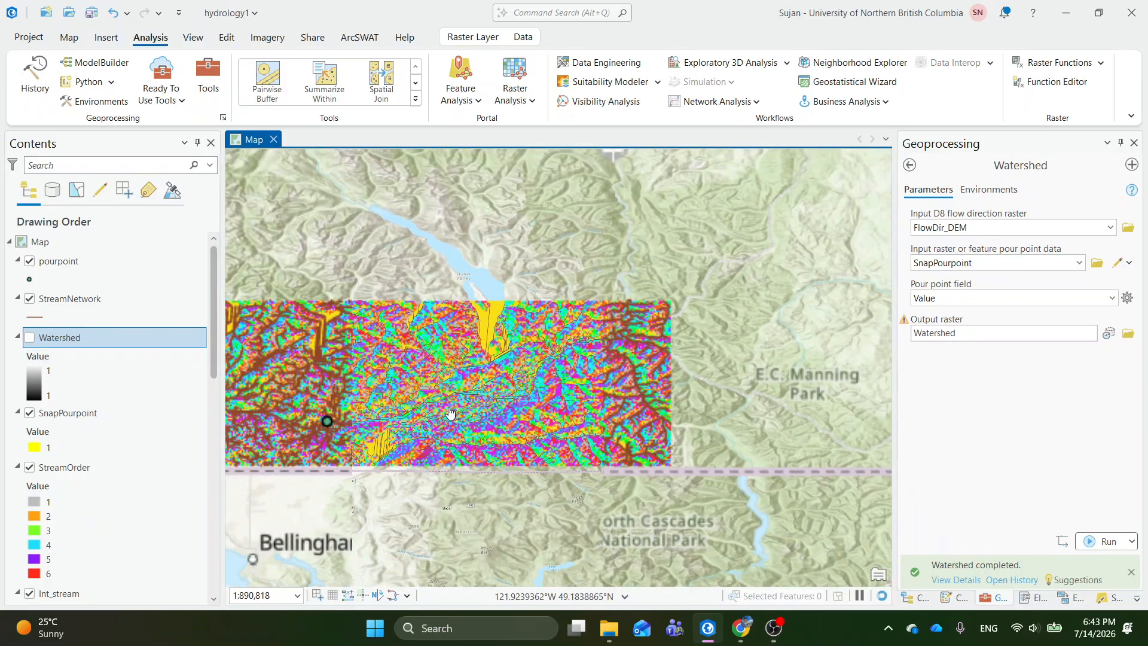
click(28, 338)
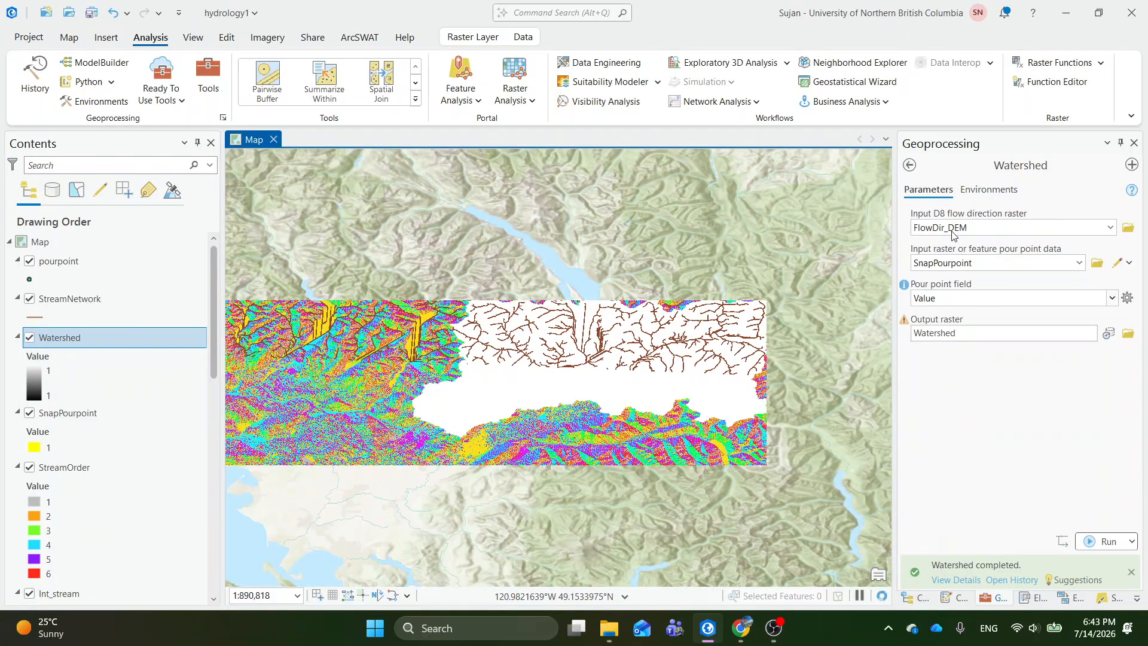
Step: Leave the Watershed tool and return to the main list of toolboxes
click(910, 165)
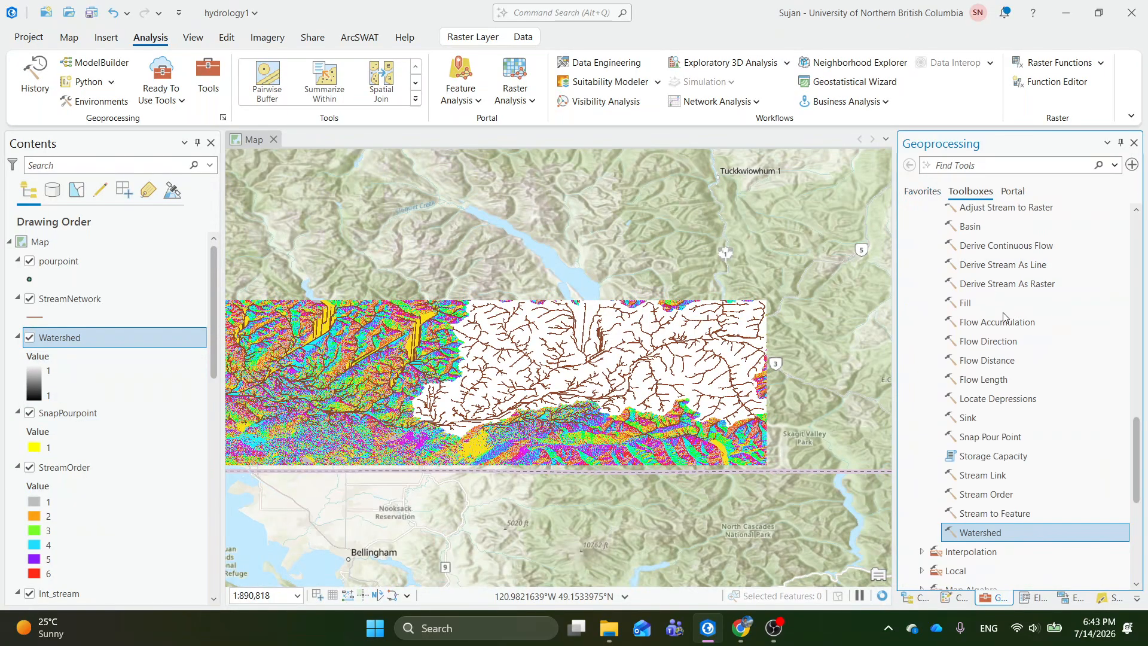
click(960, 166)
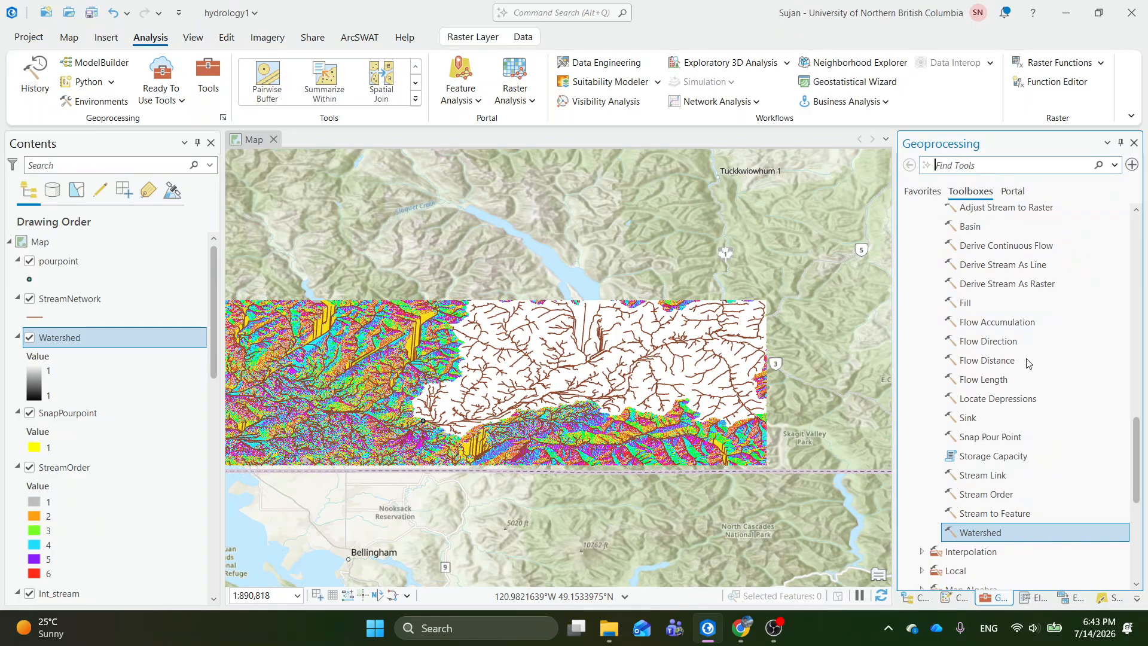
scroll(1028, 363, up, 20)
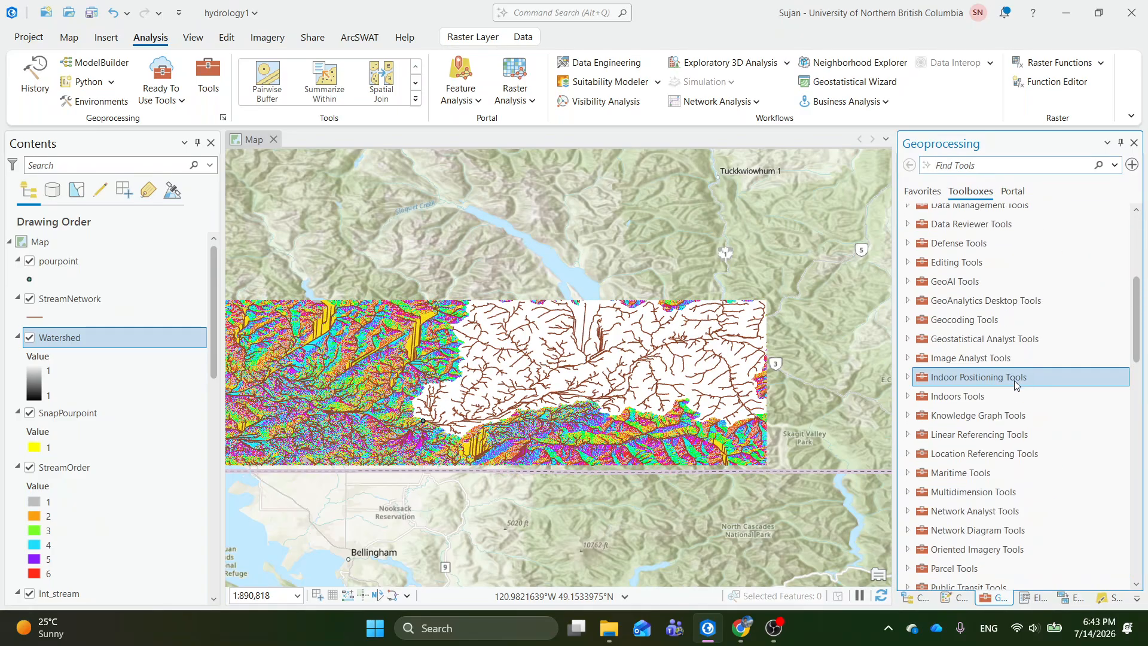
scroll(1015, 384, up, 4)
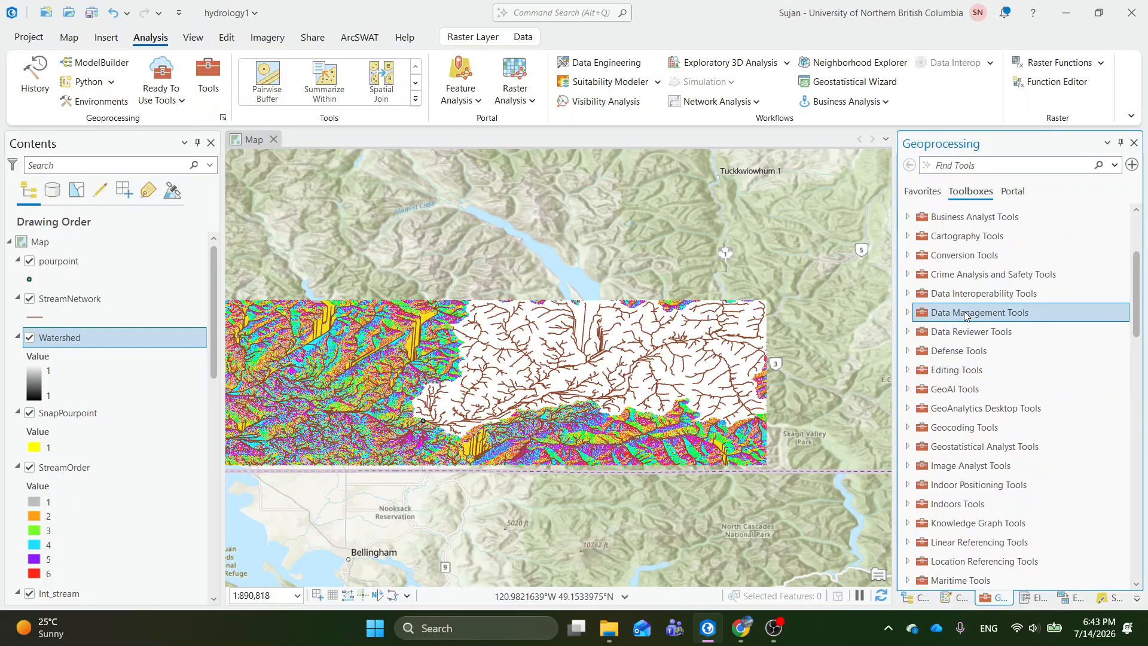
double_click(966, 316)
scroll(997, 435, down, 3)
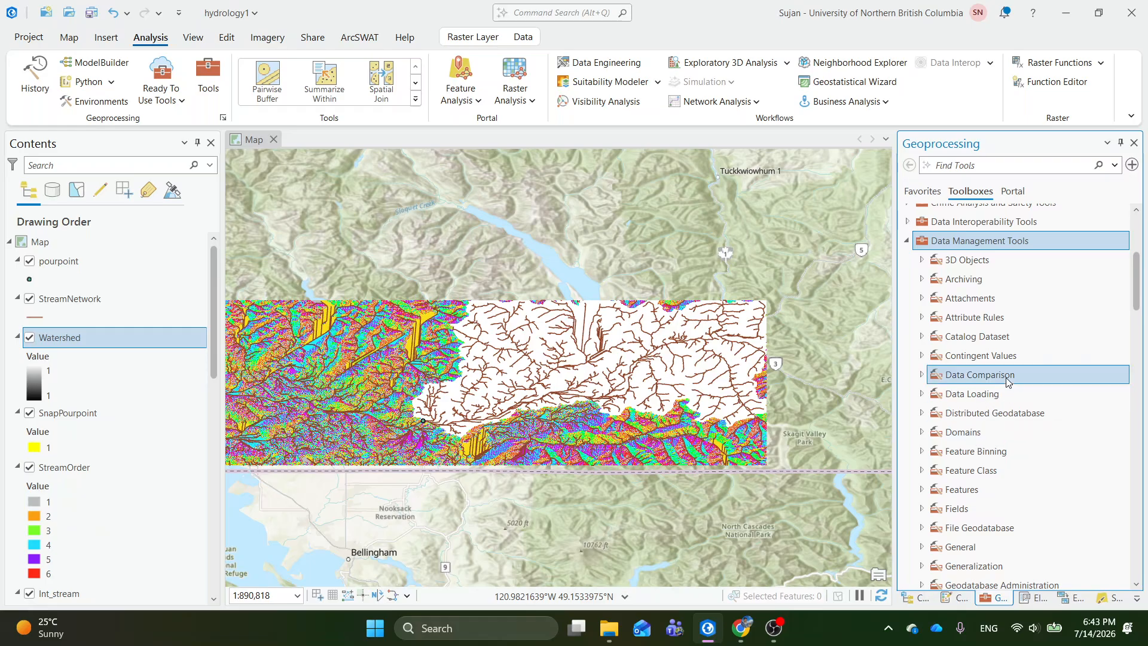
click(986, 355)
scroll(986, 389, up, 2)
scroll(986, 390, up, 3)
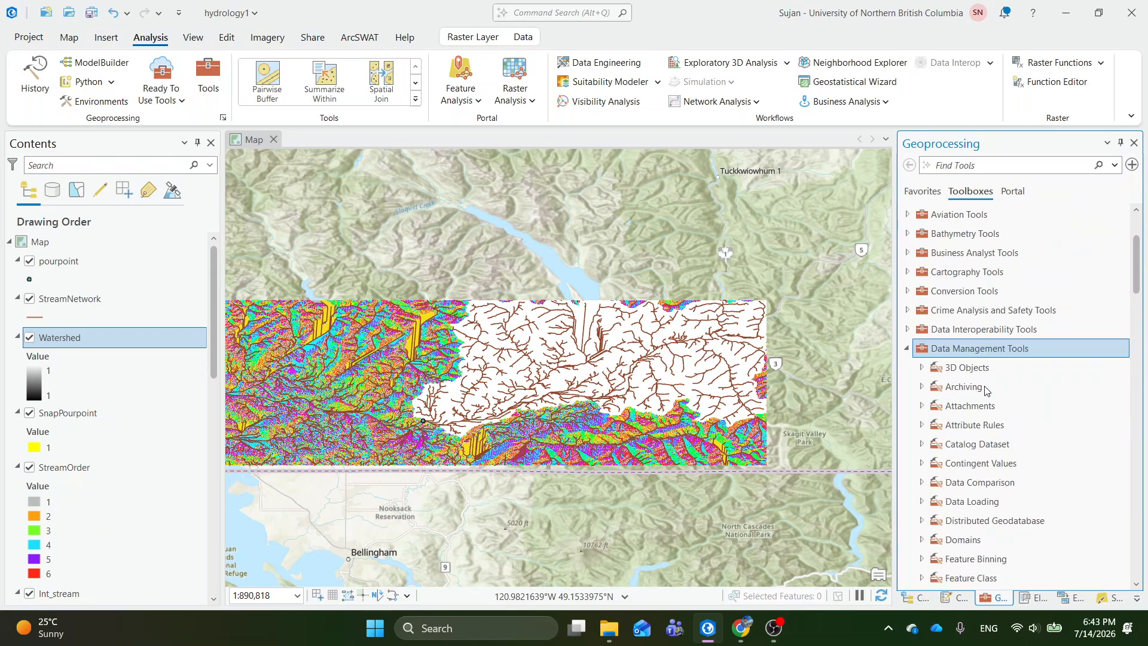
Step: Open the Raster to Polygon tool from the From Raster toolset of the Conversion Tools
scroll(987, 390, up, 2)
double_click(959, 328)
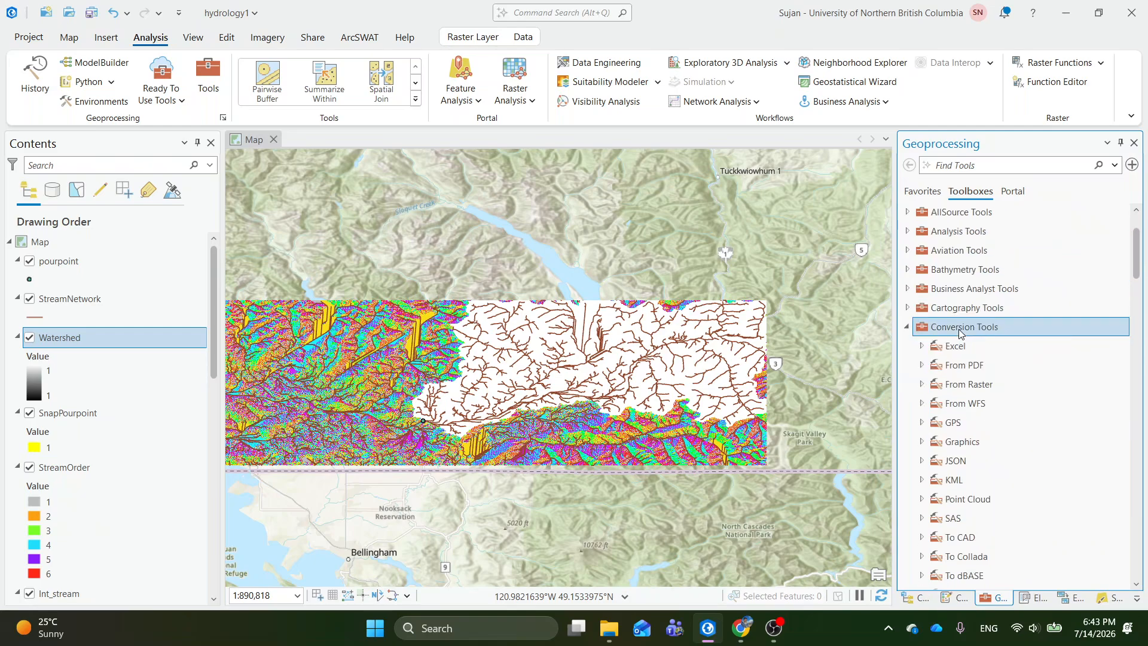
scroll(990, 389, down, 5)
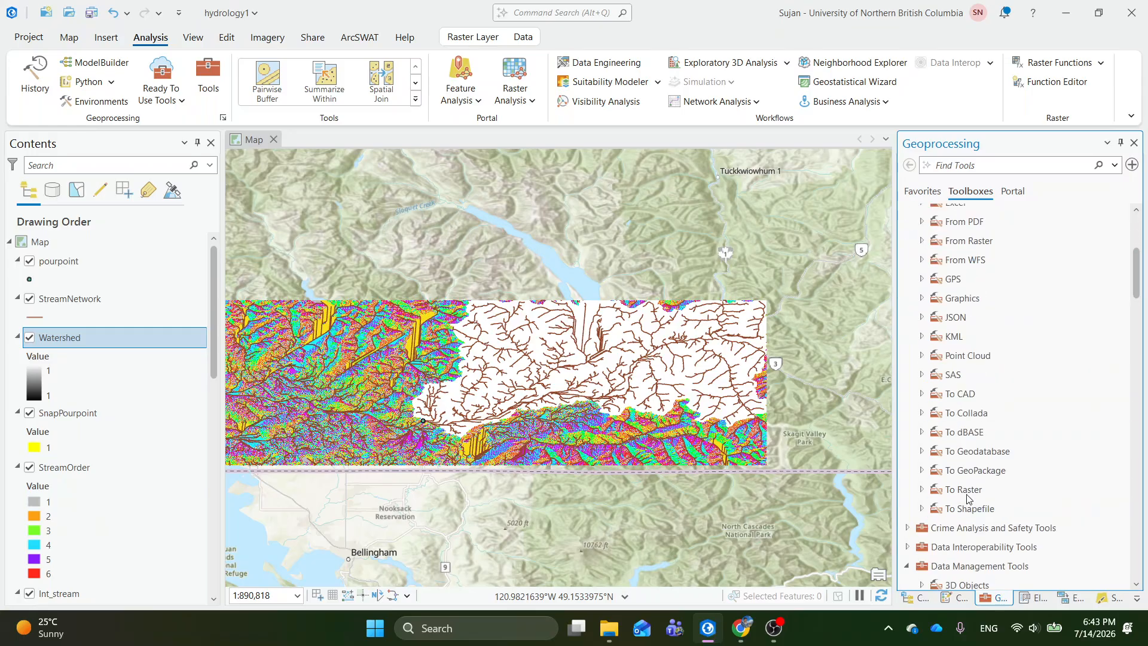
click(975, 242)
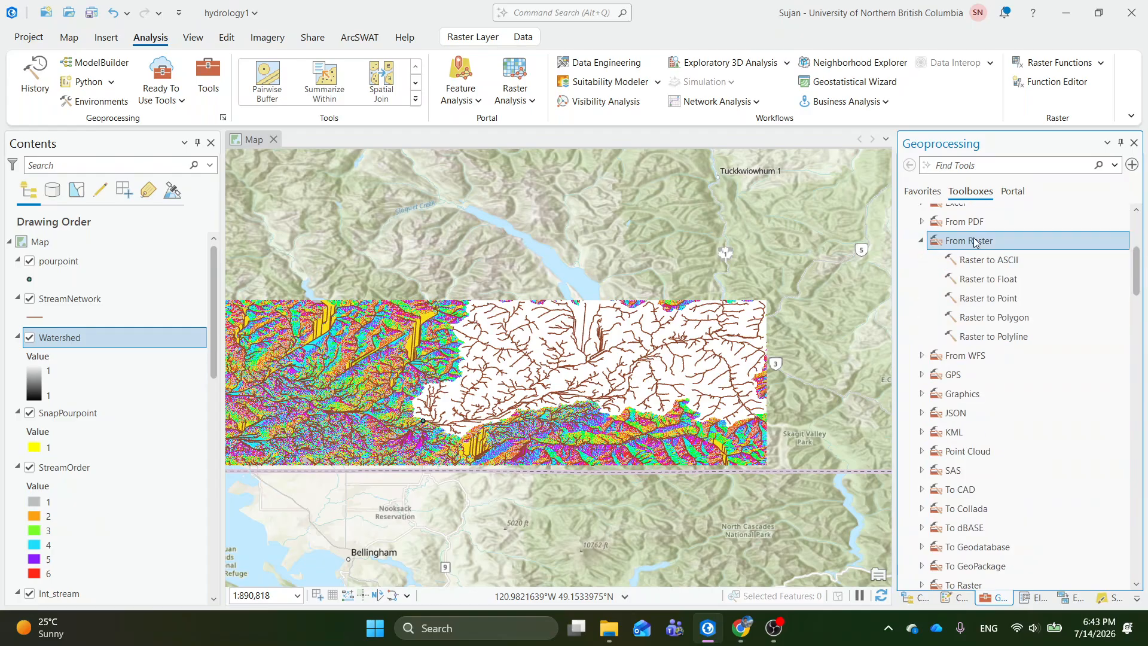
double_click(996, 320)
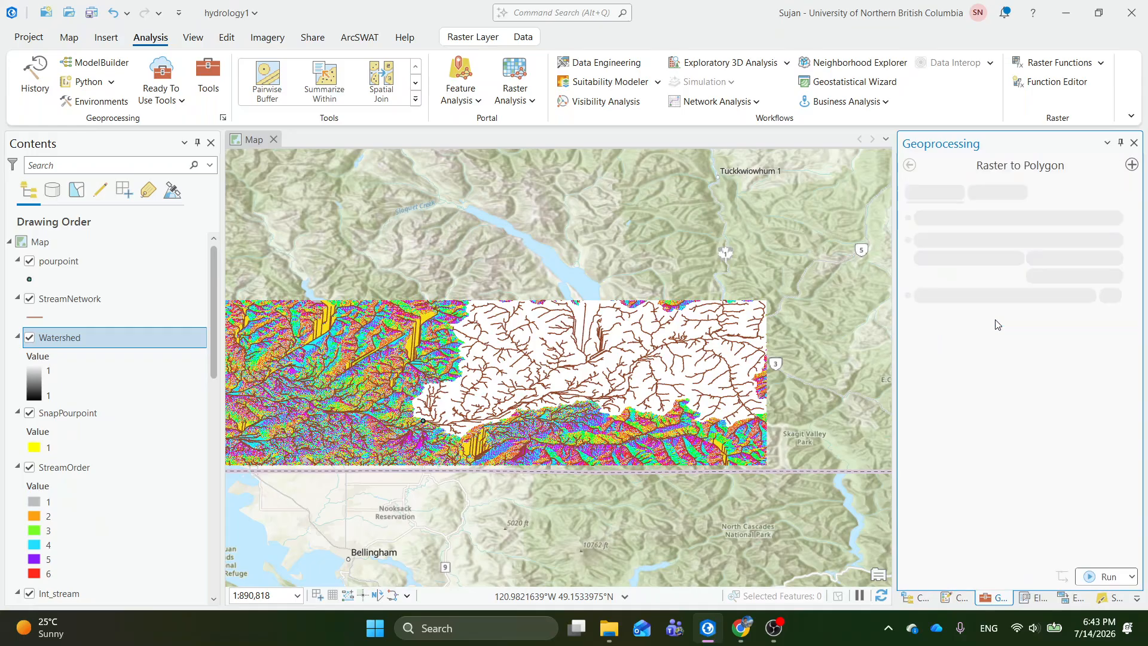
Step: Set Watershed as the input raster and name the output polygon features watershed_poly
click(1111, 227)
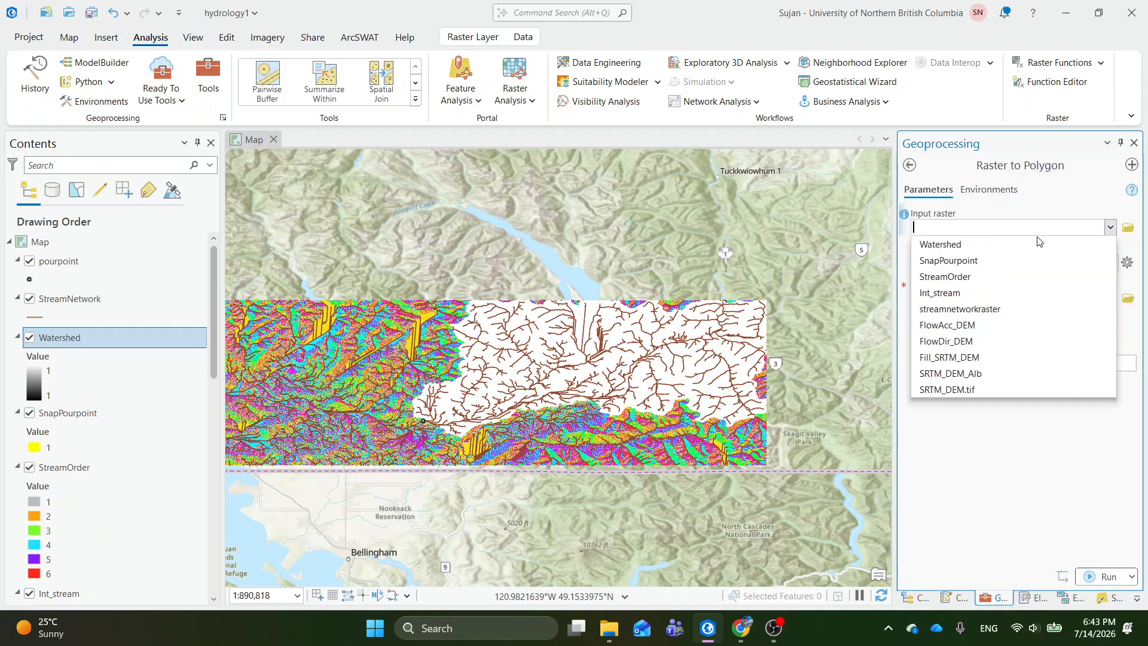
click(961, 250)
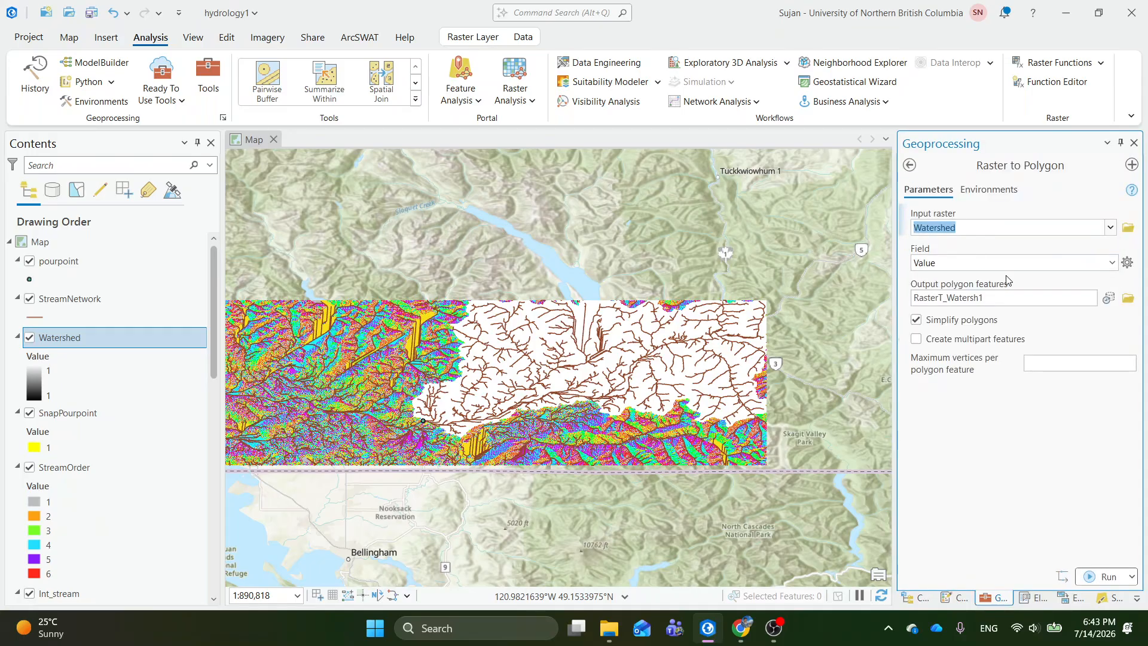
click(999, 300)
key(BackSpace)
key(BackSpace)
key(BackSpace)
key(BackSpace)
key(BackSpace)
key(BackSpace)
key(BackSpace)
key(BackSpace)
key(BackSpace)
key(BackSpace)
key(BackSpace)
key(BackSpace)
key(BackSpace)
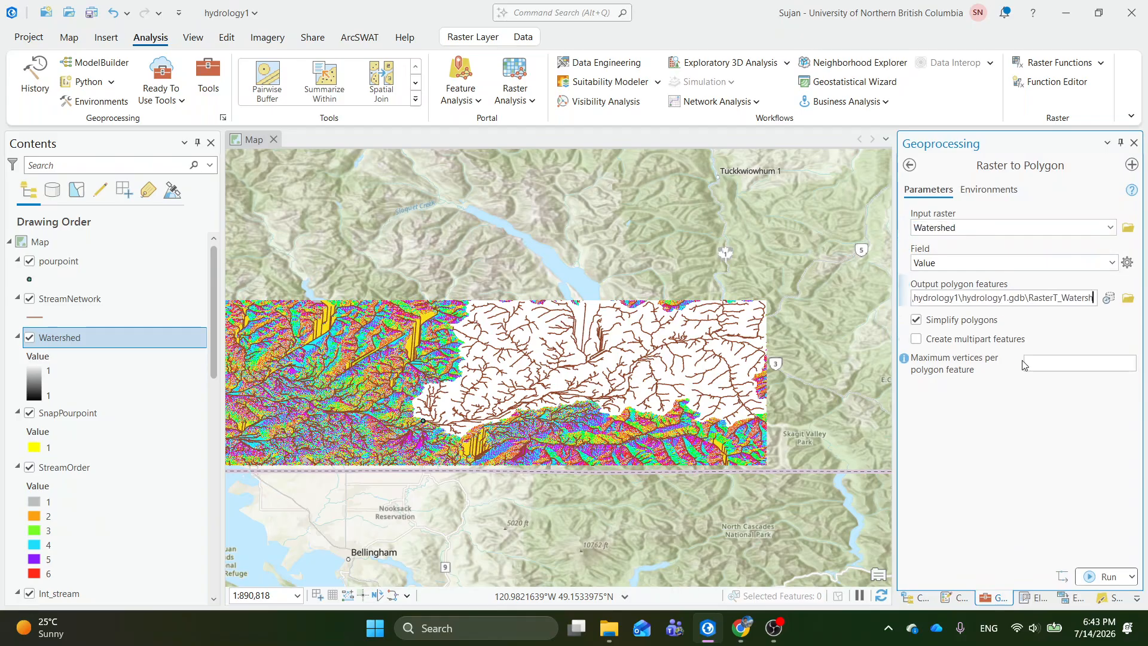
key(BackSpace)
key(BackSpace)
key(BackSpace)
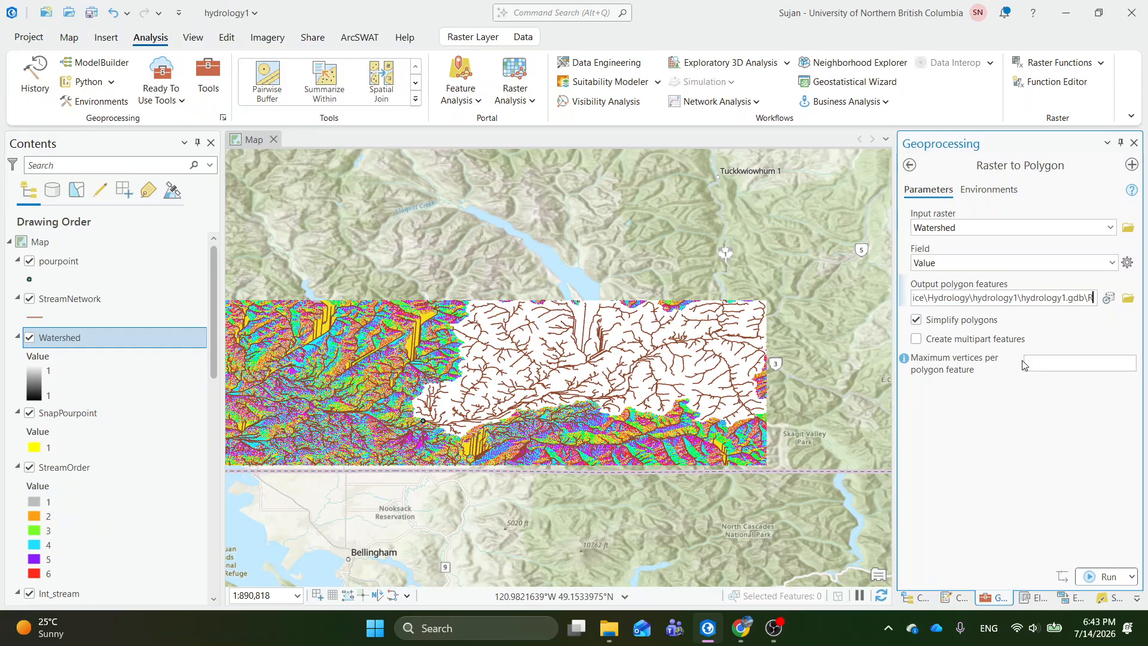
text(wat)
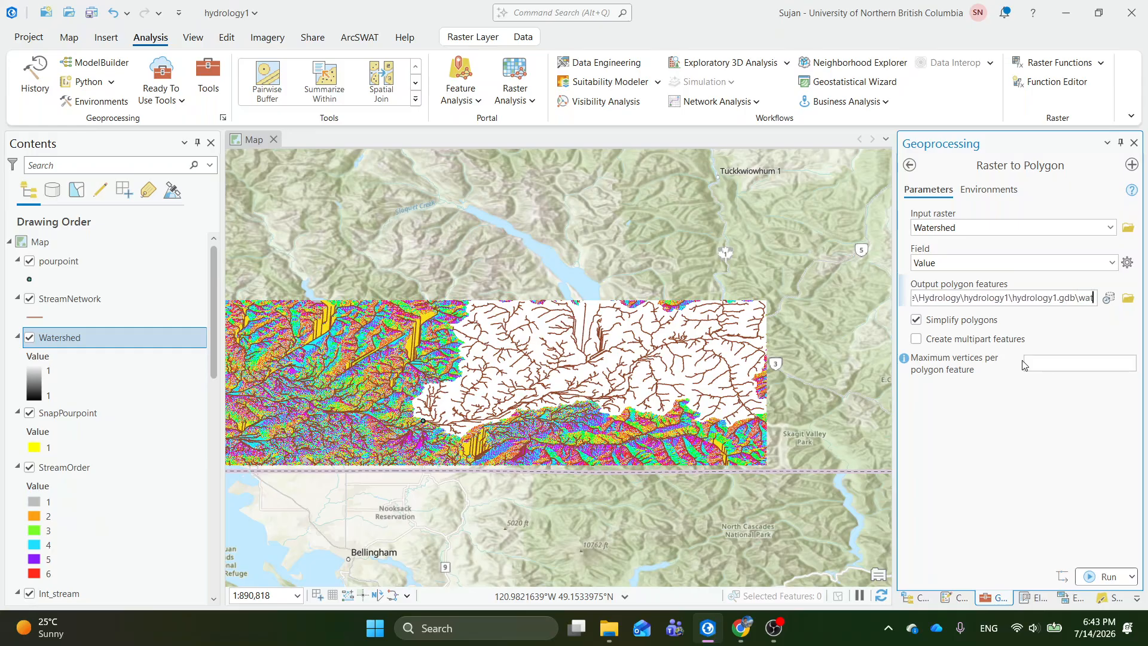
text(ershed)
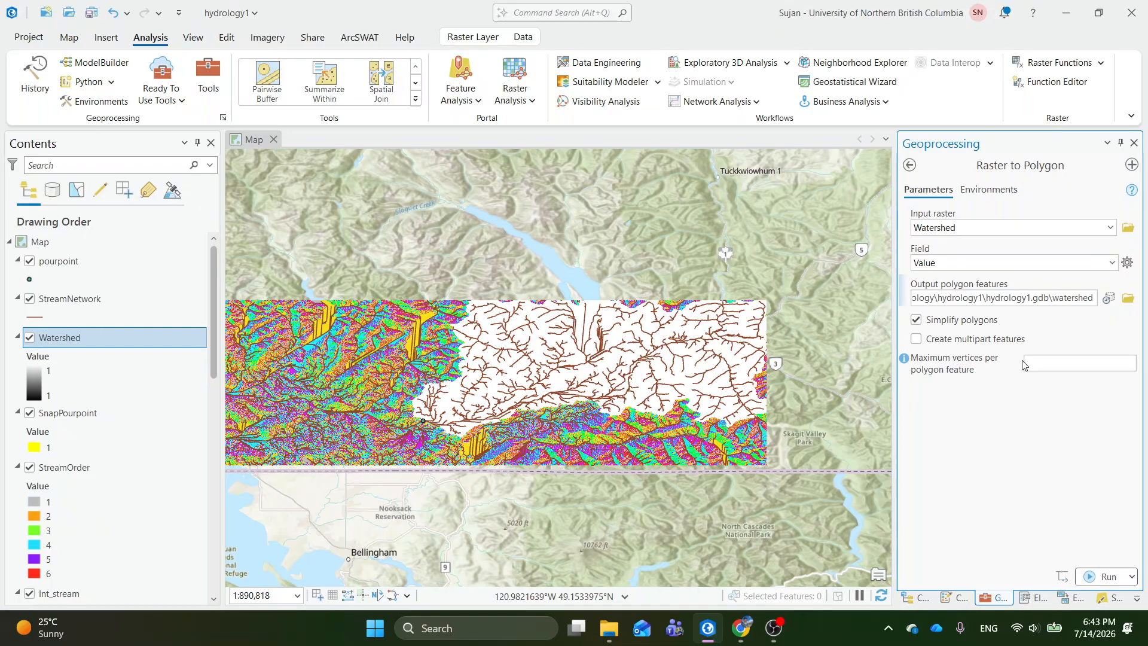
text(_poly)
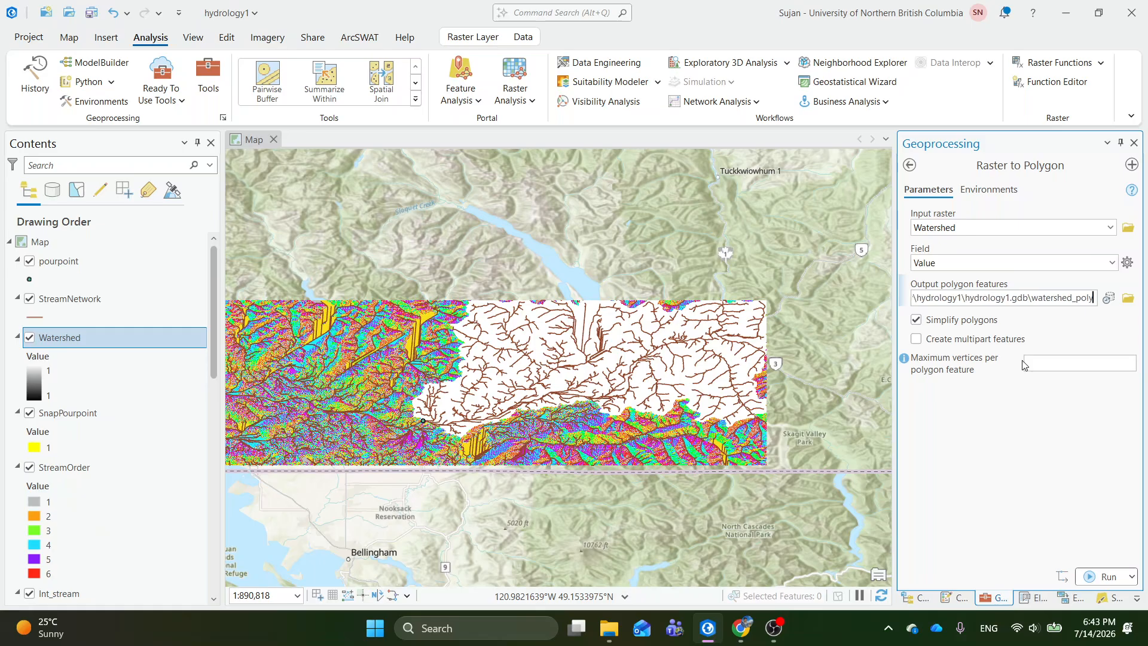
click(1009, 473)
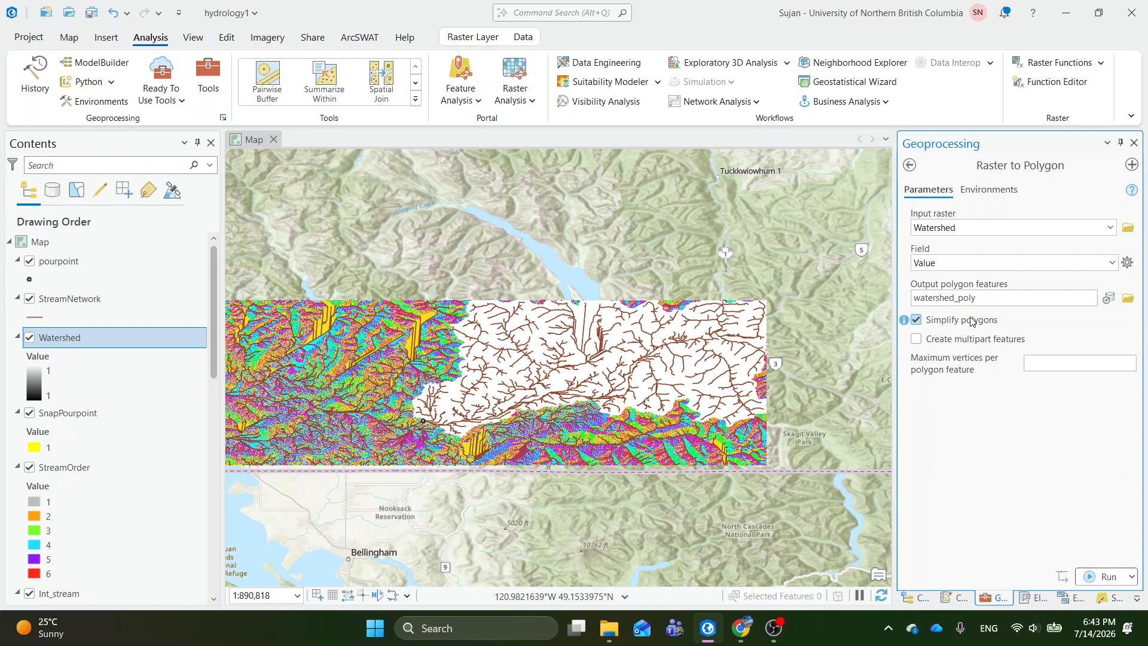
Step: Inspect the raster cell edges along the watershed boundary and run Raster to Polygon with Simplify polygons enabled
click(917, 321)
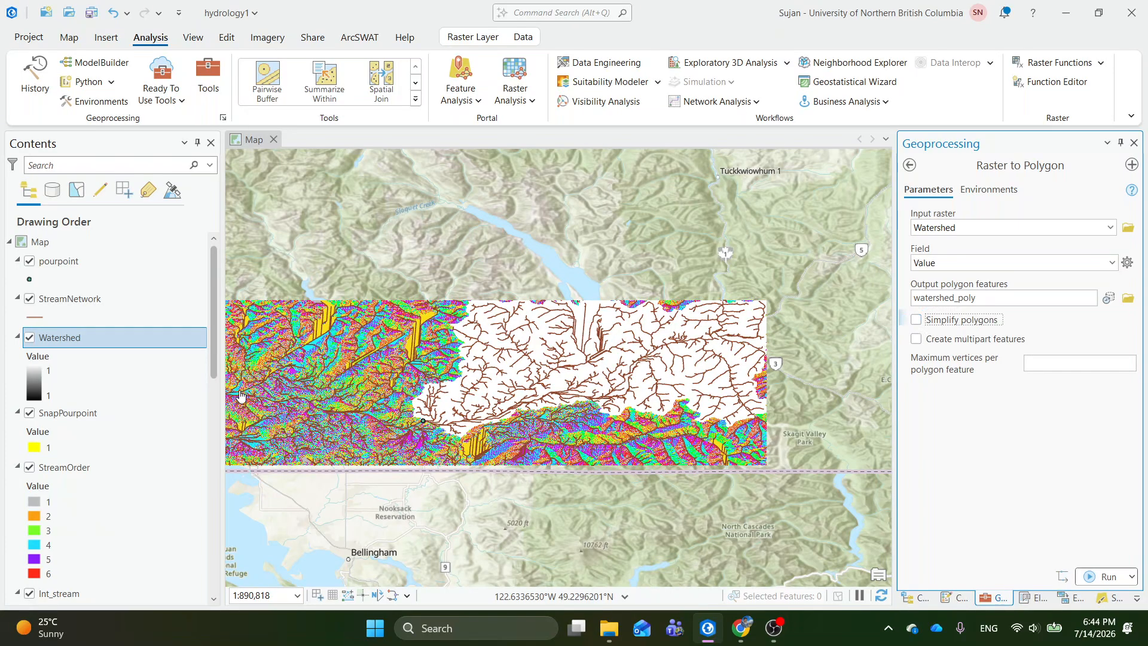
scroll(515, 309, up, 5)
scroll(515, 310, up, 3)
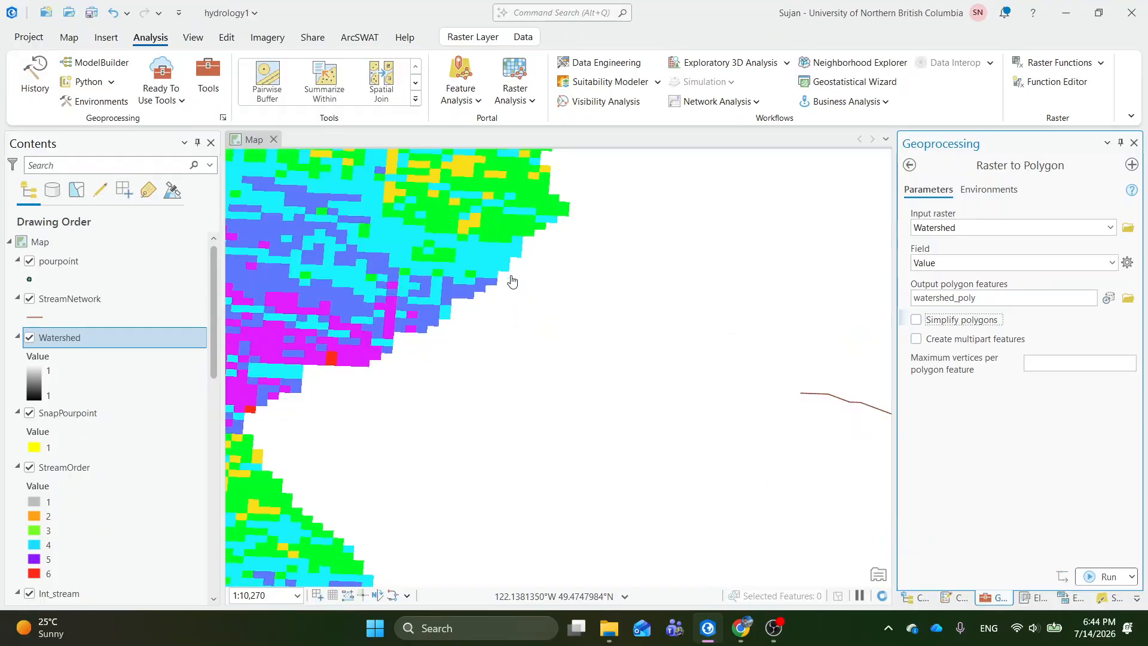
scroll(523, 254, up, 2)
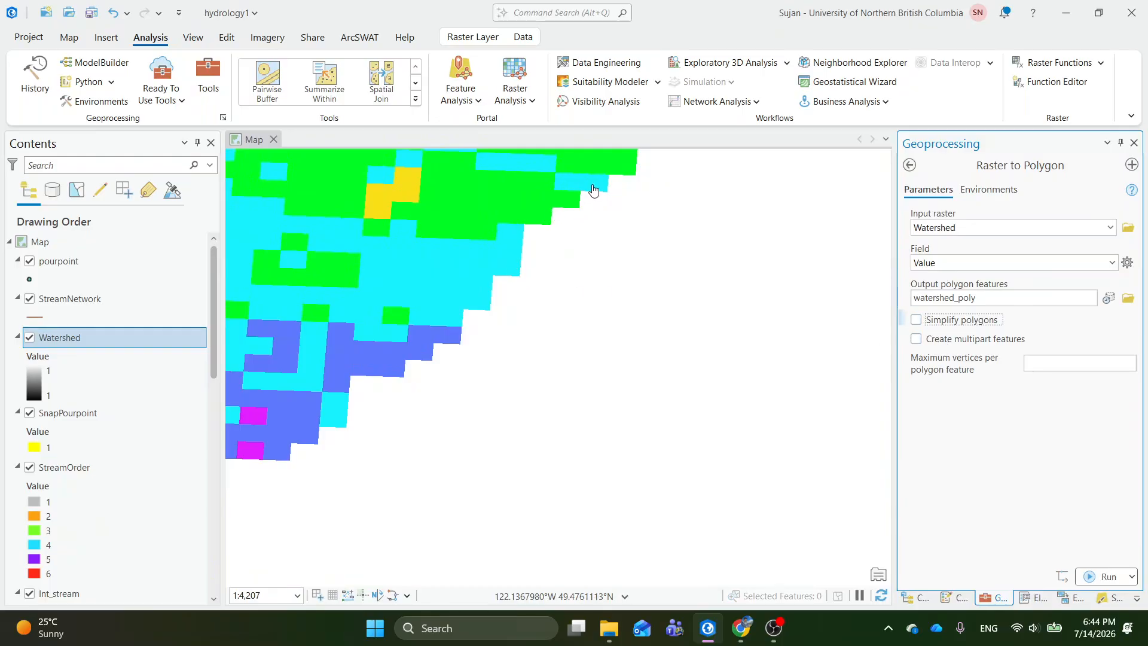
scroll(605, 278, down, 2)
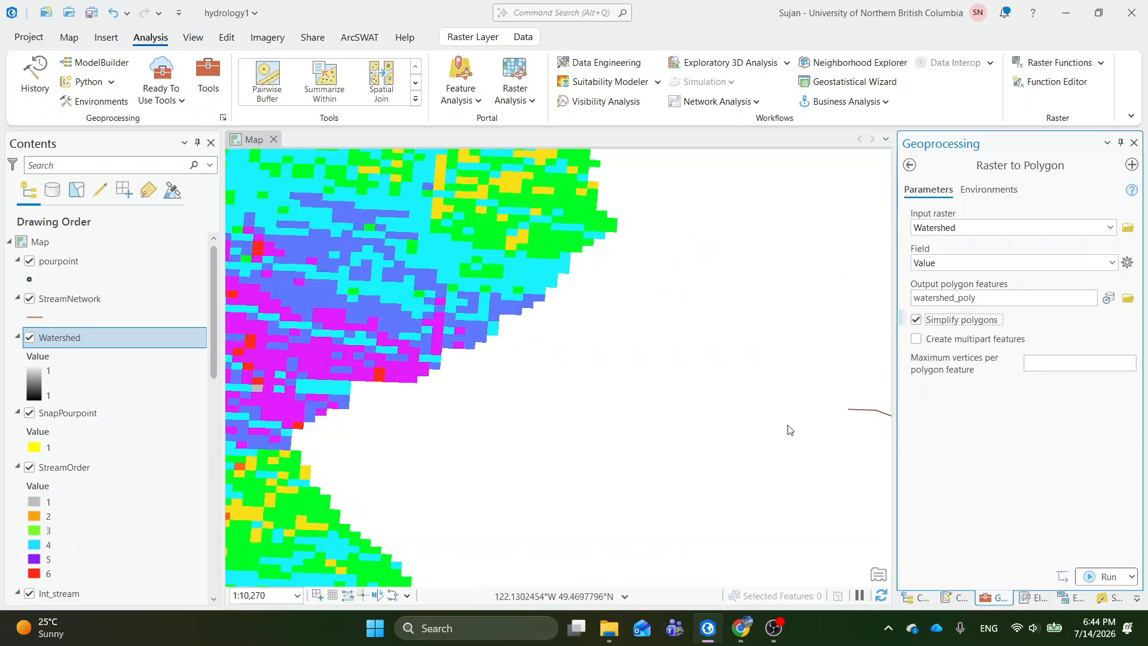
scroll(676, 403, down, 2)
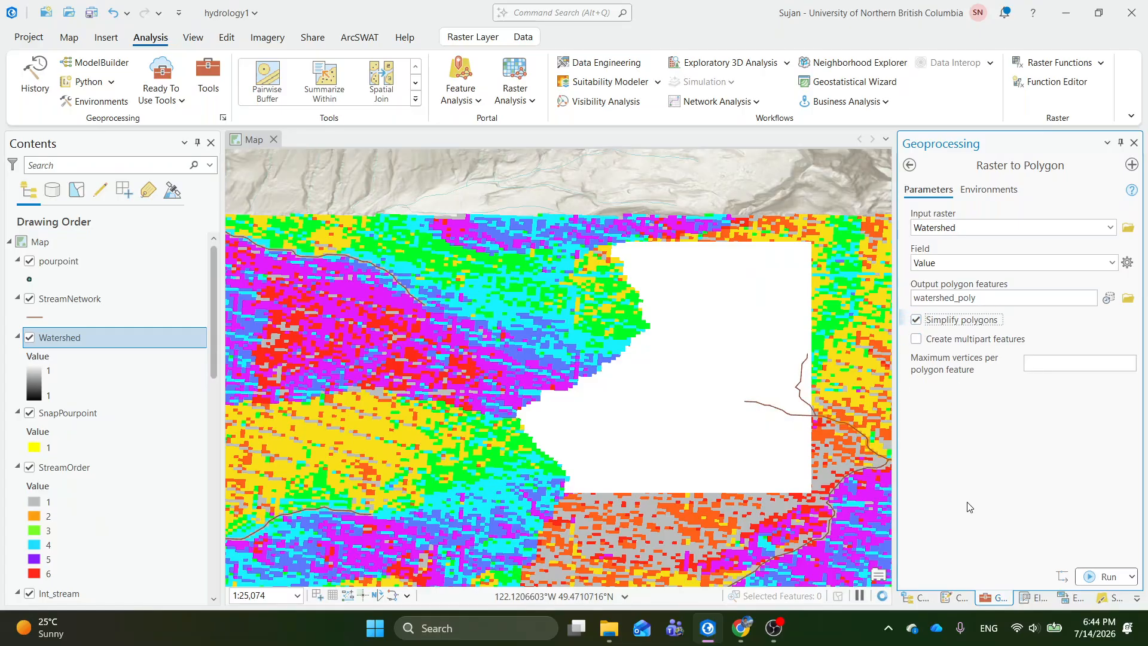
click(1102, 579)
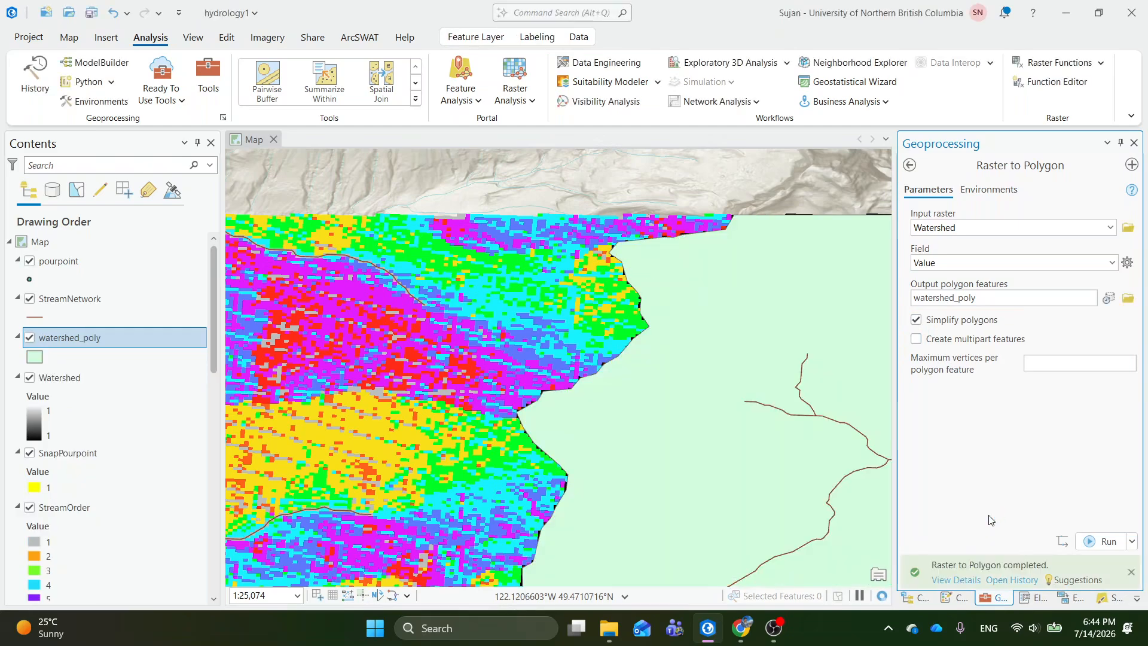
Step: Examine the watershed_poly boundary against the raster cells and check the polygon's full extent
scroll(550, 296, up, 5)
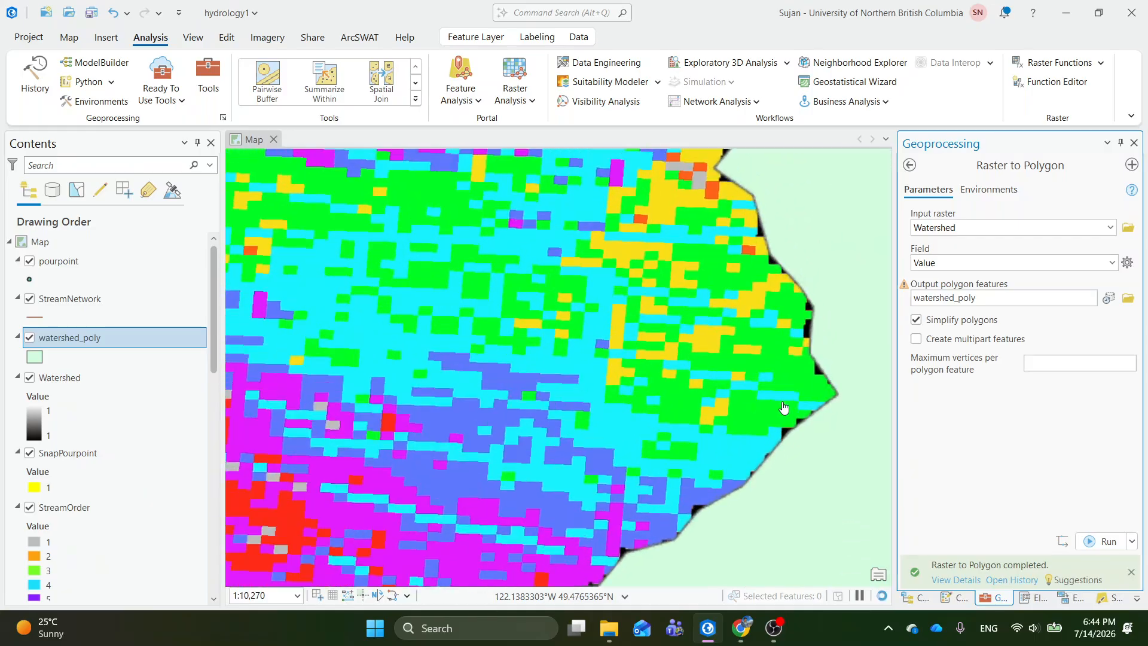
drag(735, 403, 592, 317)
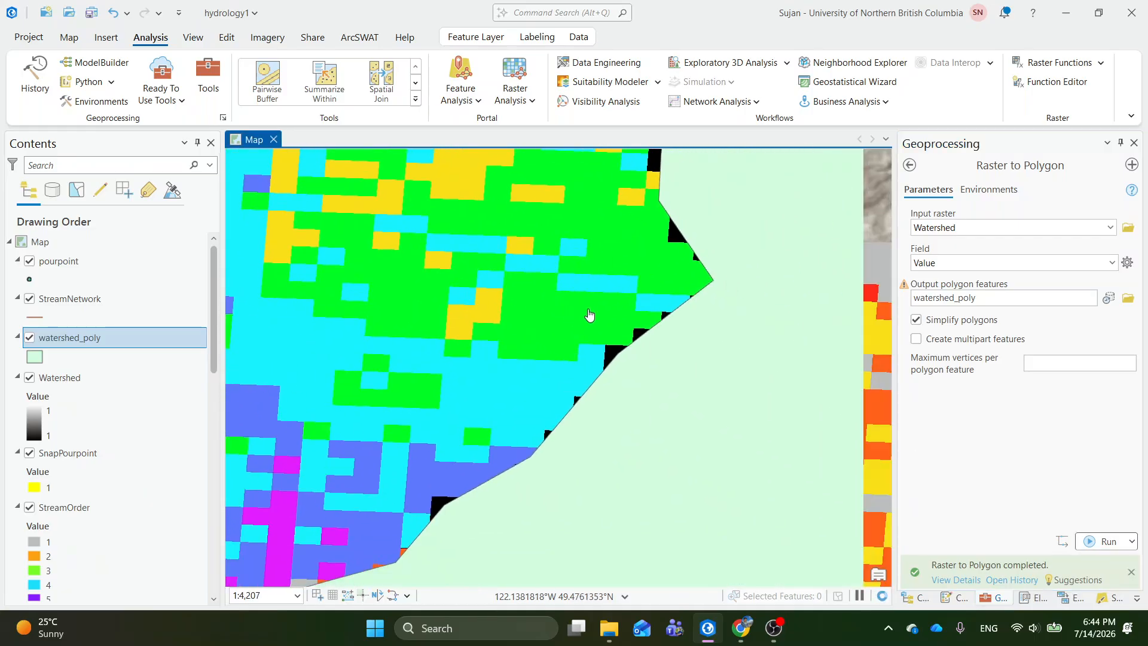
scroll(525, 404, down, 10)
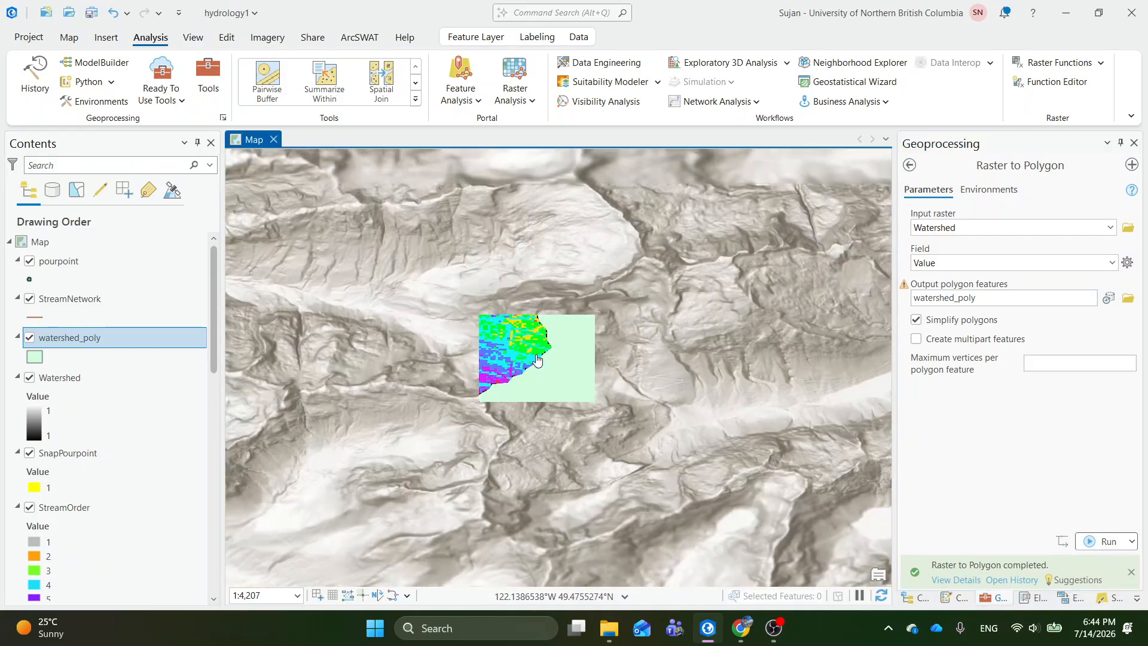
drag(587, 390, 494, 256)
scroll(536, 311, down, 3)
scroll(535, 311, down, 2)
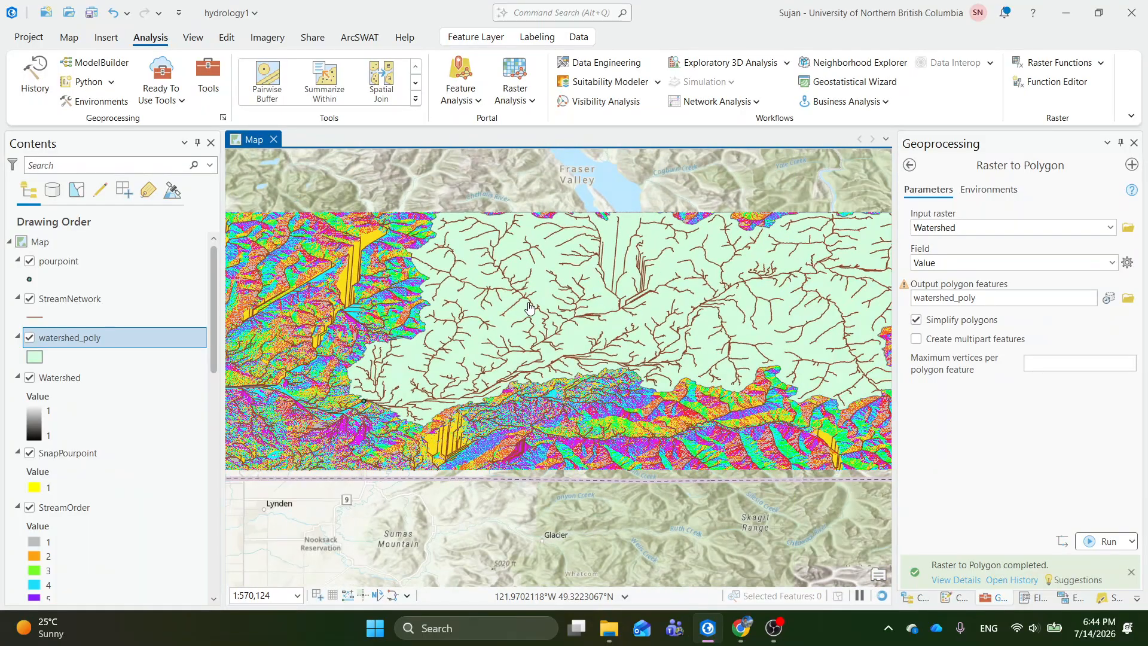
drag(565, 295, 474, 279)
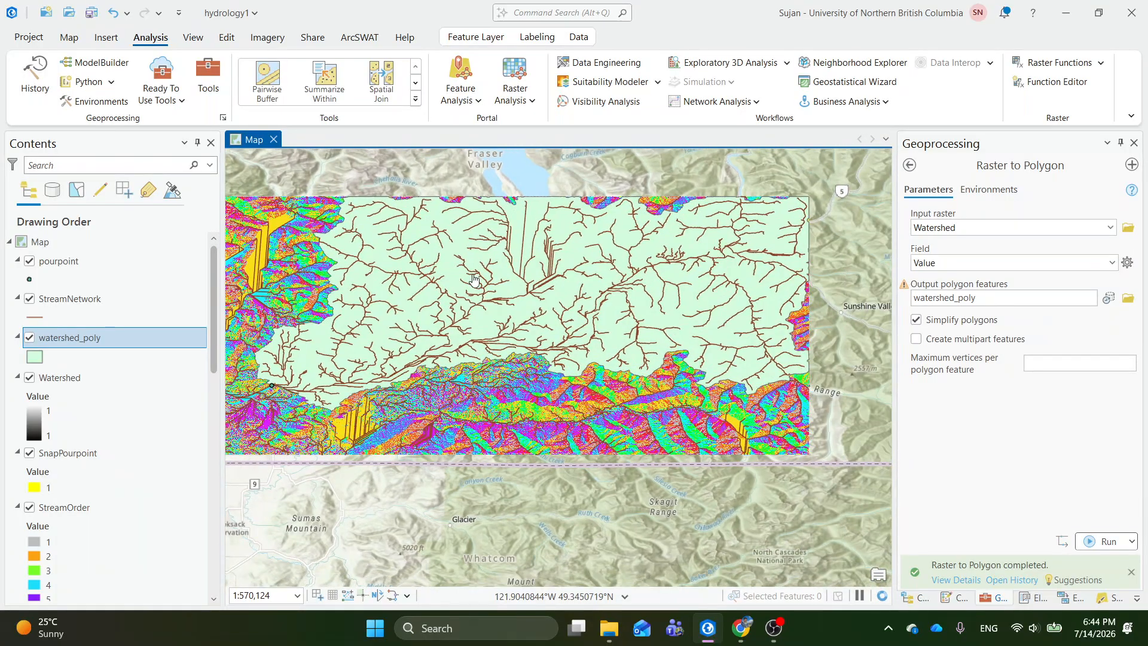